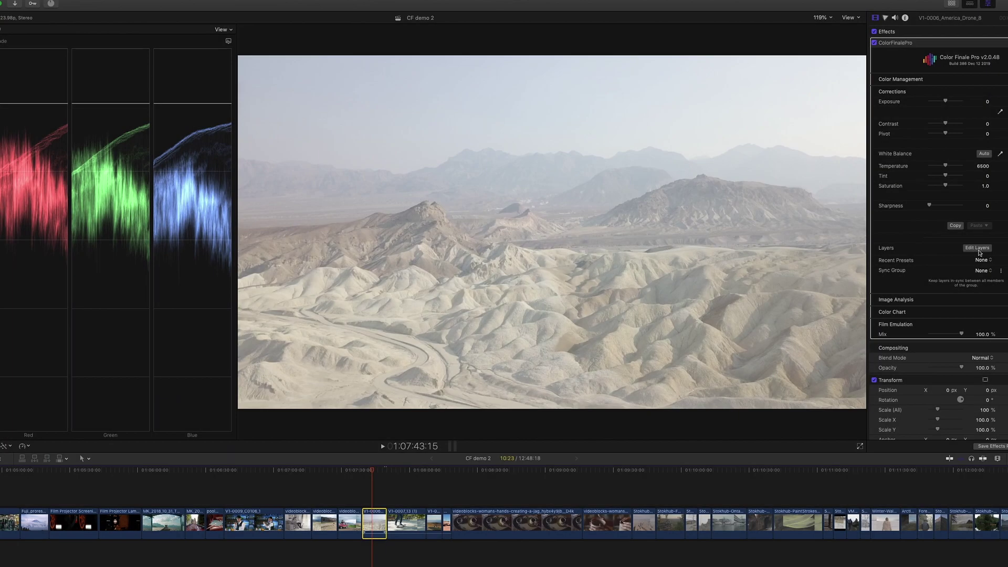
Add a Color Wheels layer to the desert clip and set lift master to about -0.72 and gain master to about 0.07
{"action": "left_click", "coordinate": [979, 250]}
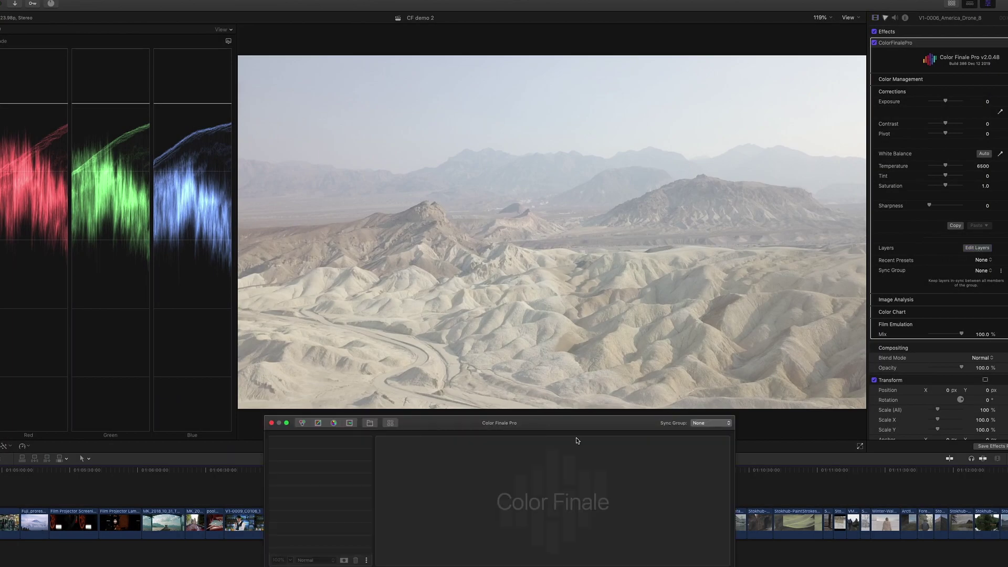
{"action": "left_click", "coordinate": [303, 424]}
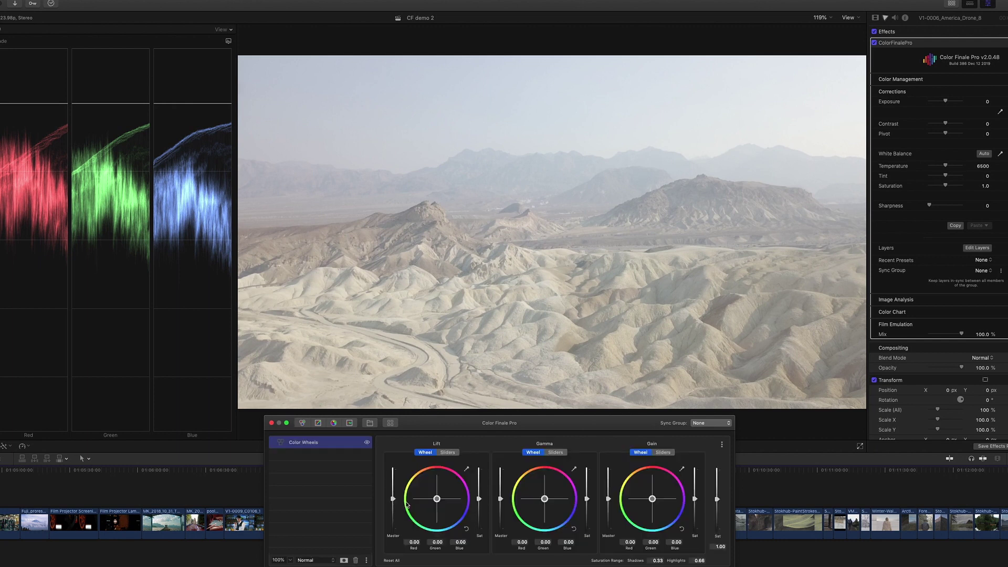
{"action": "left_click_drag", "start_coordinate": [393, 503], "coordinate": [391, 524]}
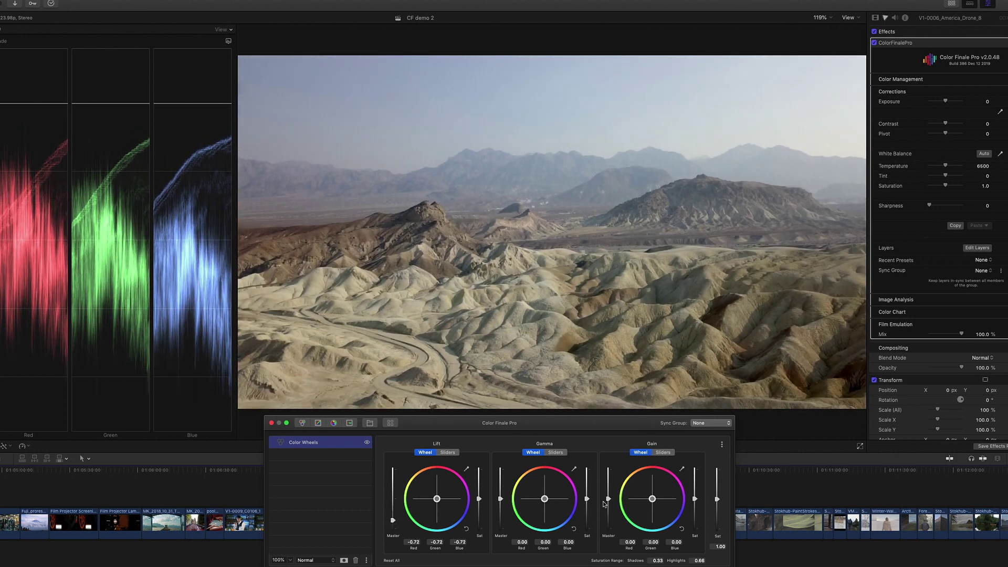
{"action": "left_click_drag", "start_coordinate": [608, 502], "coordinate": [609, 501]}
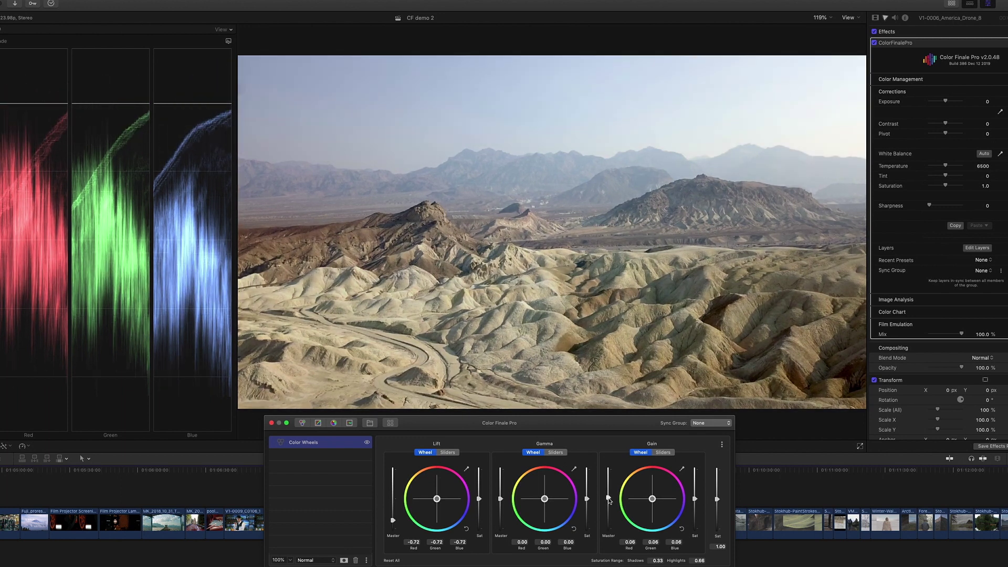
Raise the layer's overall saturation to about 1.66 and tint the gamma toward blue-magenta while lowering its master to about -0.15
{"action": "left_click_drag", "start_coordinate": [717, 499], "coordinate": [716, 482]}
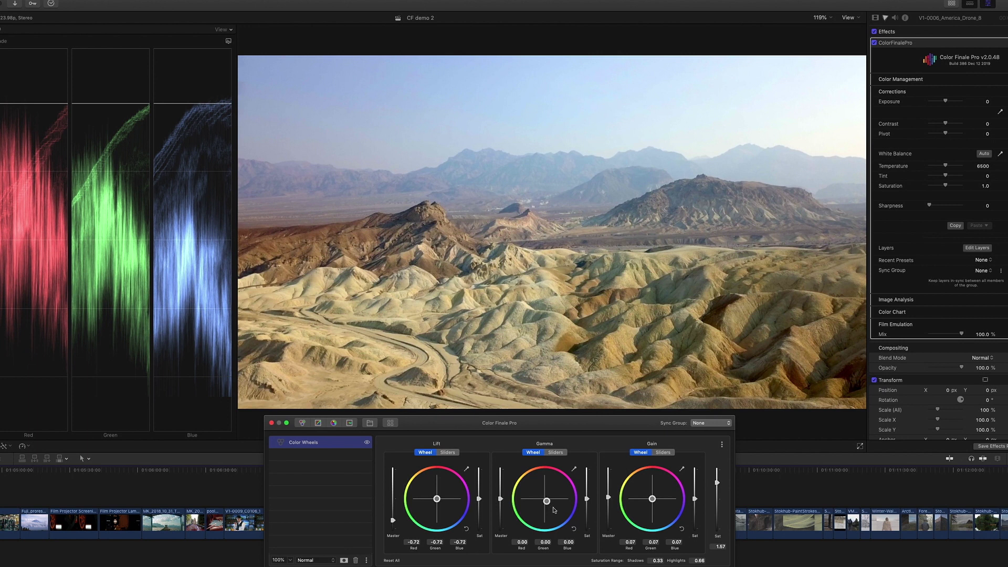
{"action": "left_click_drag", "start_coordinate": [554, 510], "coordinate": [557, 504]}
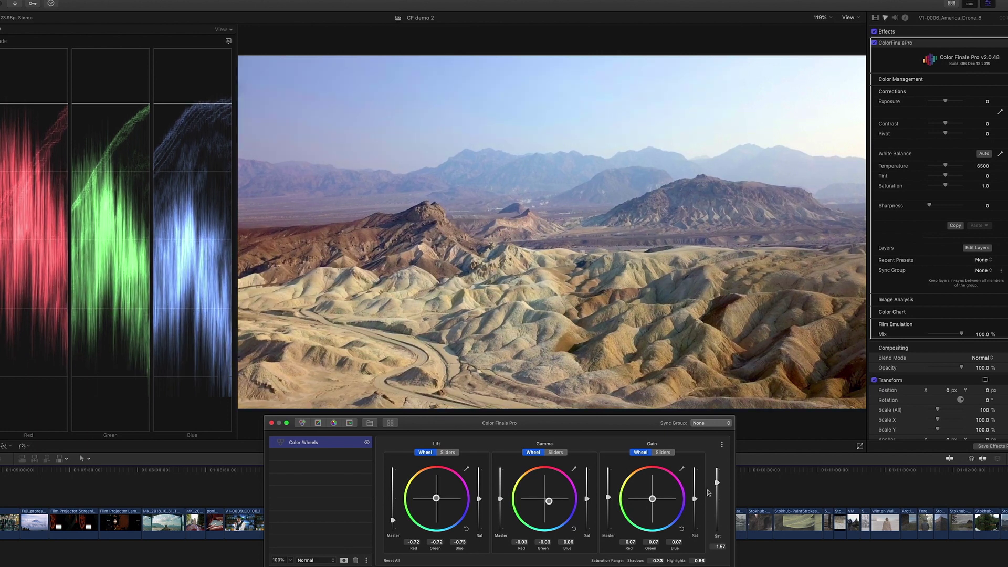
{"action": "left_click_drag", "start_coordinate": [500, 499], "coordinate": [443, 495]}
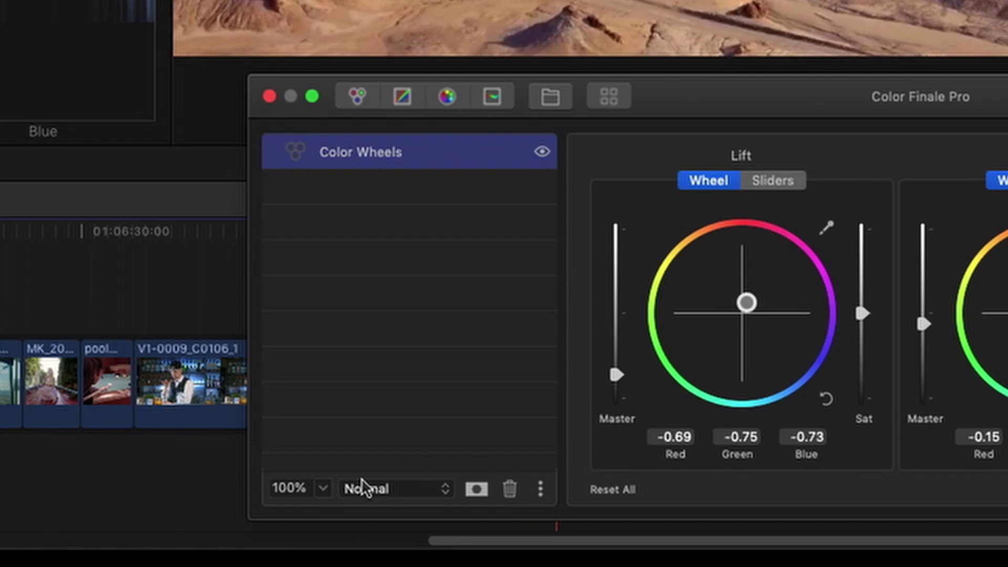
Reduce the Color Wheels layer's opacity to 82%
{"action": "left_click", "coordinate": [291, 560]}
{"action": "left_click_drag", "start_coordinate": [293, 566], "coordinate": [286, 566]}
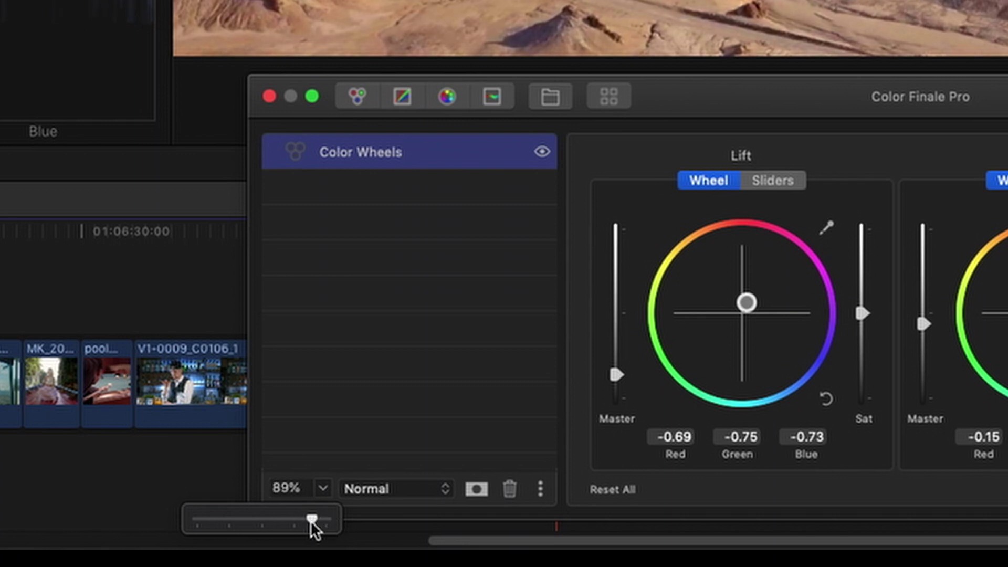
{"action": "left_click_drag", "start_coordinate": [311, 522], "coordinate": [305, 522]}
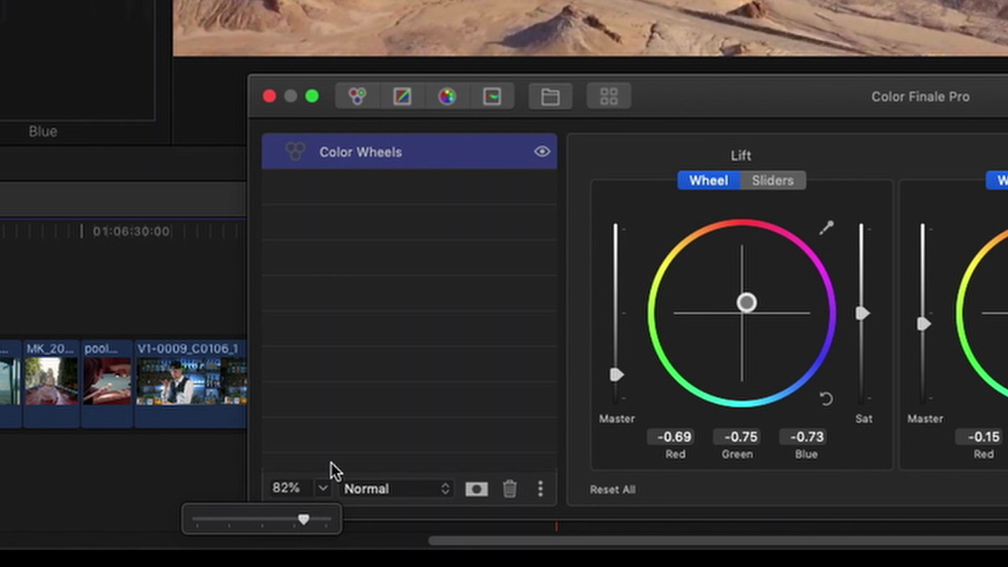
{"action": "left_click", "coordinate": [443, 376]}
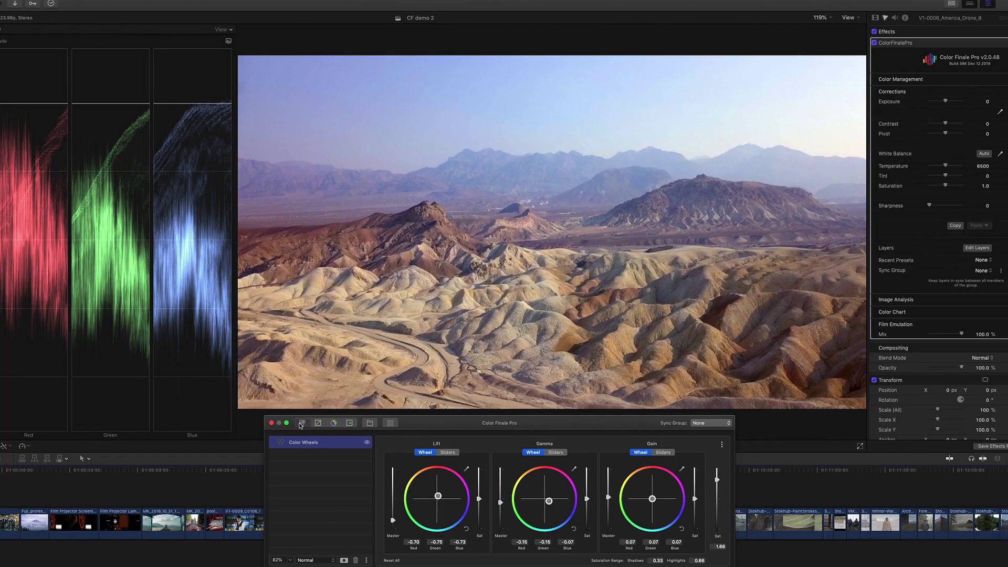
Add a second Color Wheels layer with gamma master at about 0.20 and slightly lowered gain, blended in Soft Light mode
{"action": "left_click", "coordinate": [300, 423]}
{"action": "left_click_drag", "start_coordinate": [652, 499], "coordinate": [673, 512]}
{"action": "left_click_drag", "start_coordinate": [608, 499], "coordinate": [609, 502]}
{"action": "left_click_drag", "start_coordinate": [501, 499], "coordinate": [501, 494]}
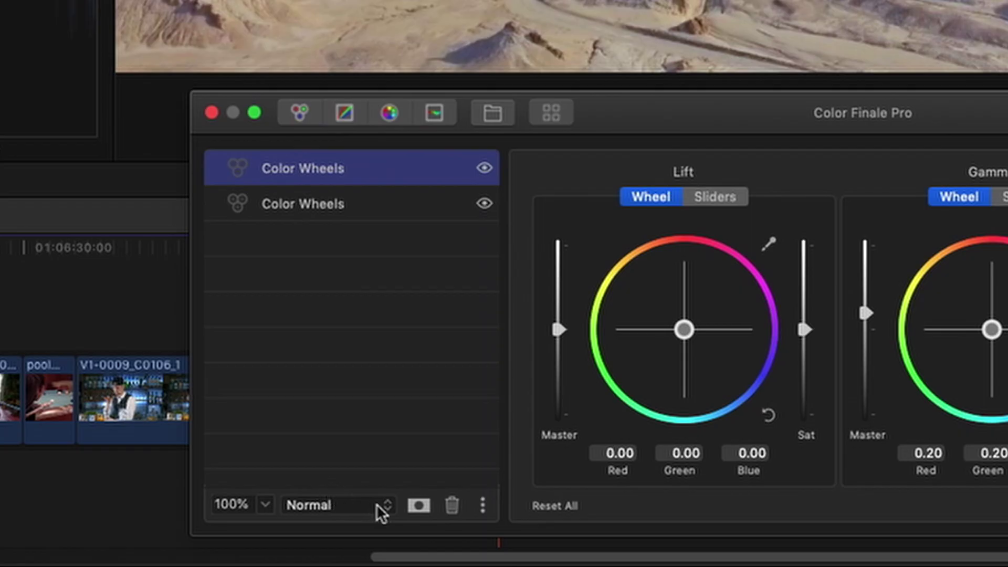
{"action": "left_click", "coordinate": [378, 505]}
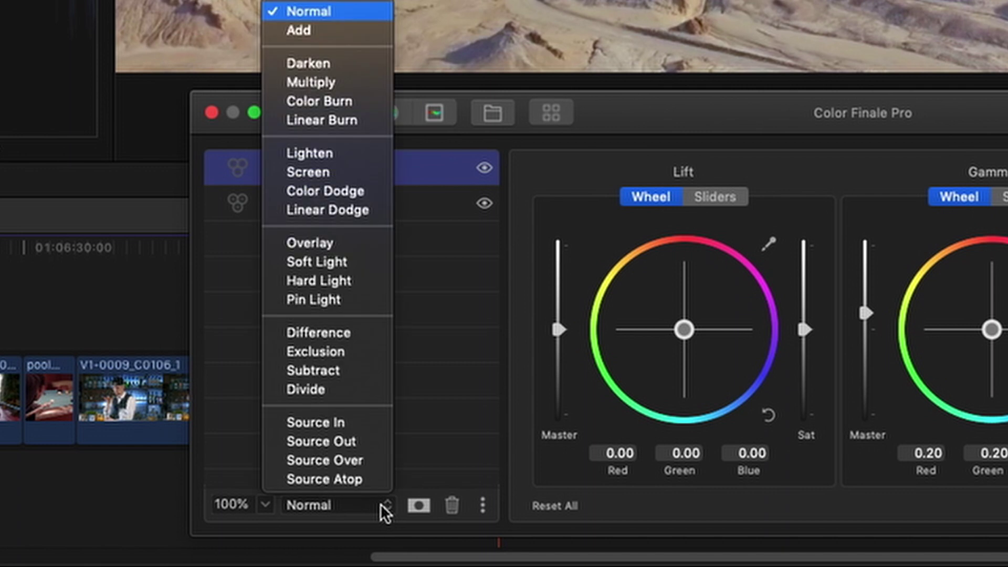
{"action": "left_click", "coordinate": [345, 261]}
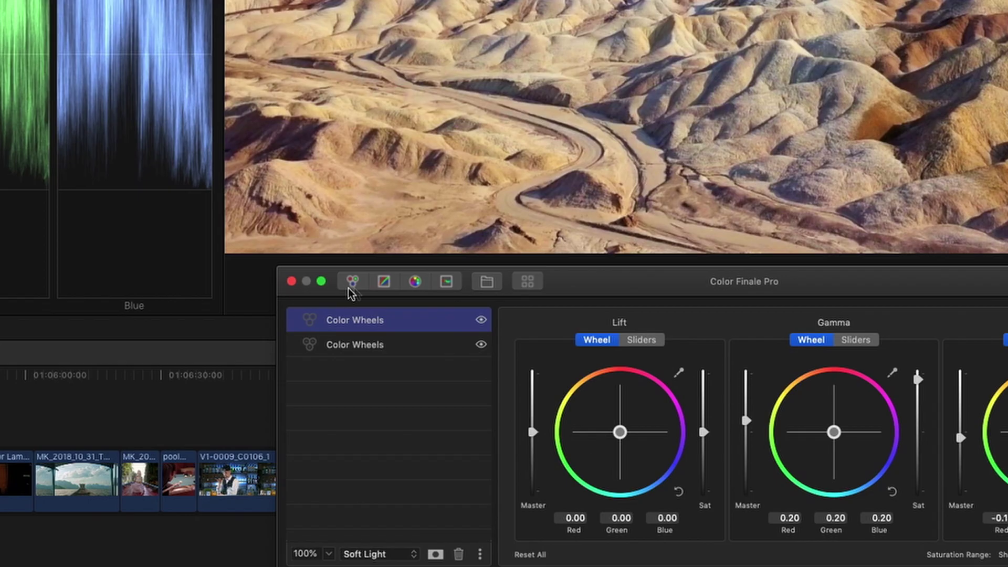
Add a third Color Wheels layer to the desert clip and adjust its gamma and lift
{"action": "left_click", "coordinate": [353, 284]}
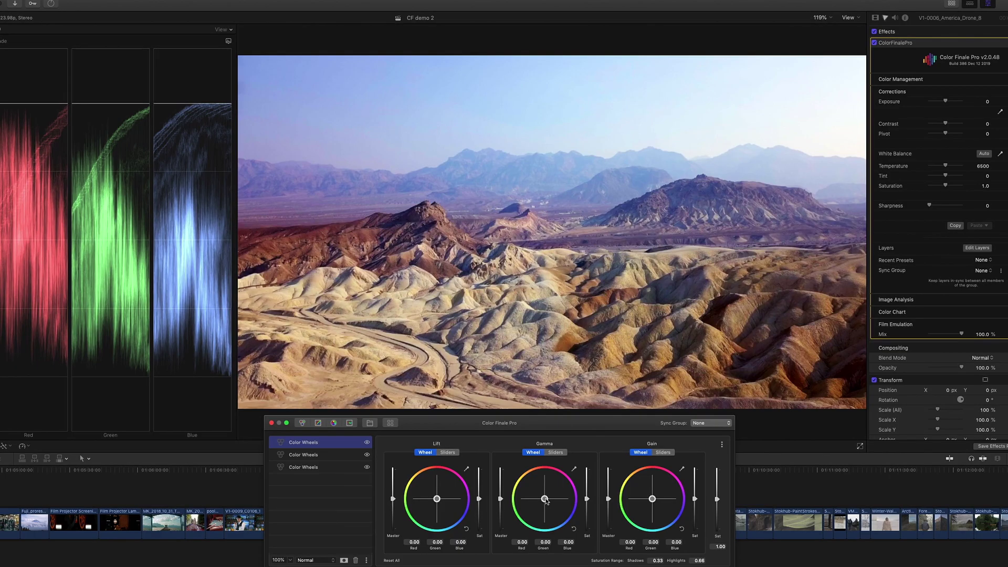
{"action": "left_click_drag", "start_coordinate": [543, 505], "coordinate": [500, 503]}
{"action": "left_click_drag", "start_coordinate": [393, 500], "coordinate": [393, 500]}
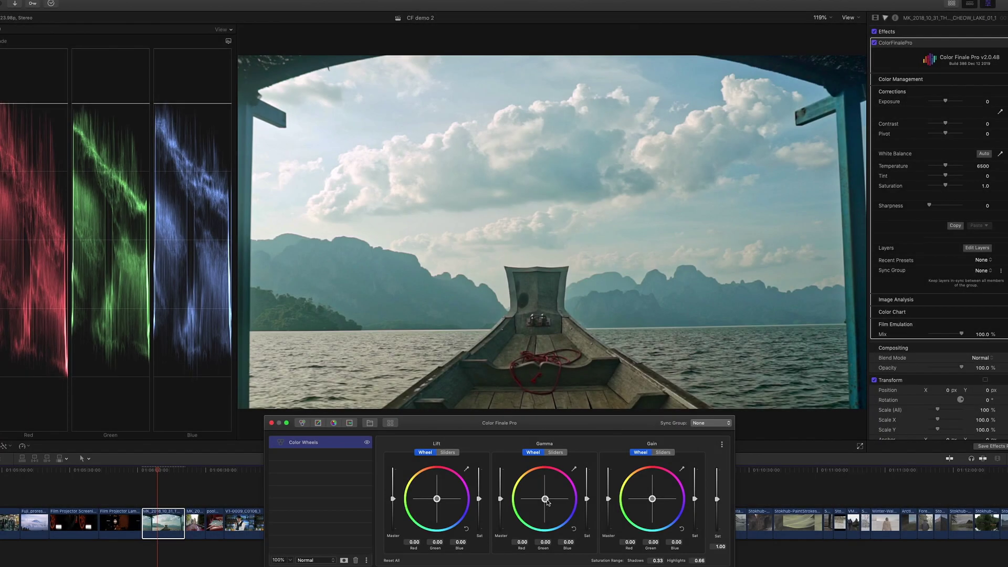
Warm the boat clip's Color Wheels layer by shifting gamma toward red and gain slightly toward yellow, and toggle the layer's visibility
{"action": "left_click_drag", "start_coordinate": [437, 499], "coordinate": [438, 500]}
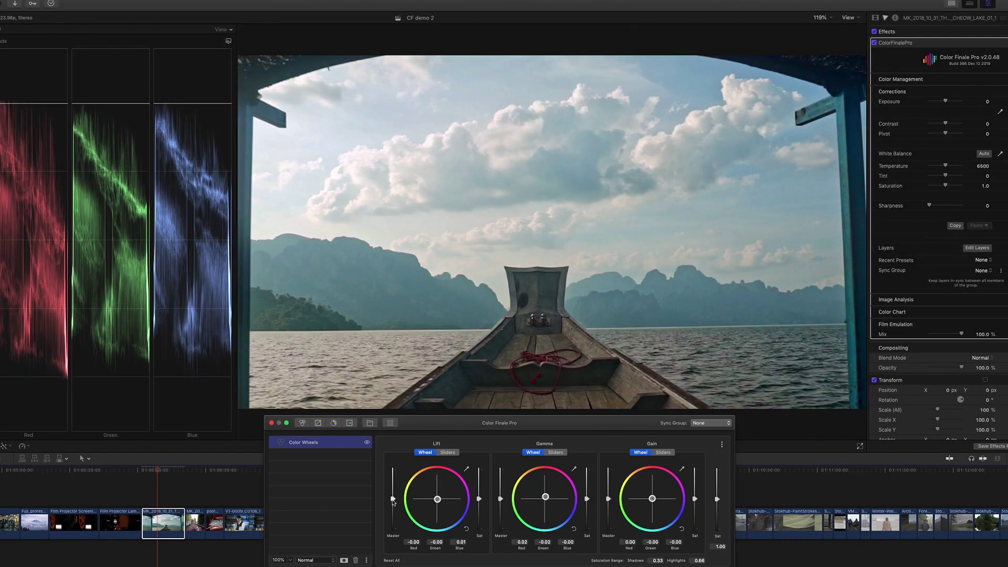
{"action": "left_click_drag", "start_coordinate": [546, 497], "coordinate": [545, 497]}
{"action": "left_click_drag", "start_coordinate": [652, 499], "coordinate": [650, 498]}
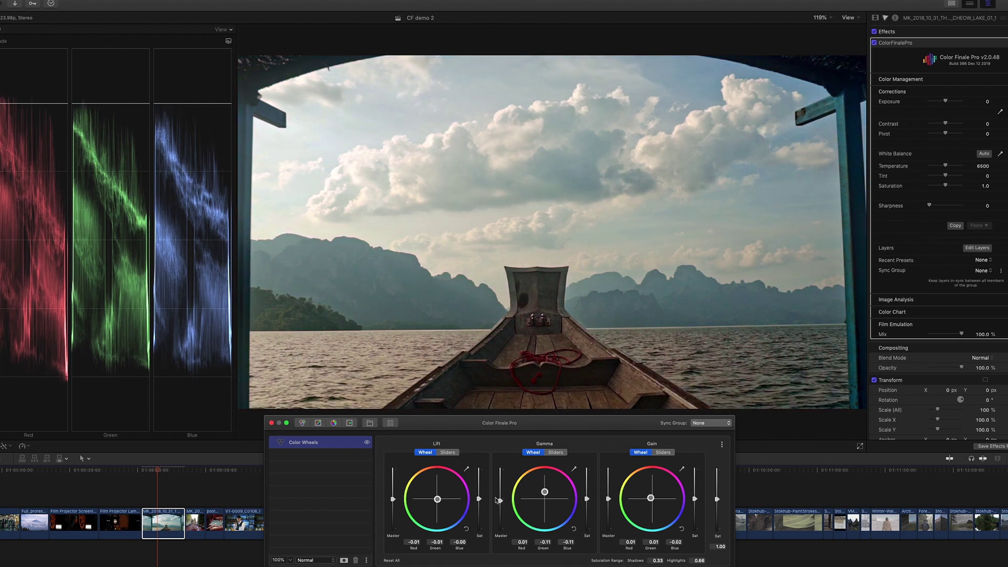
{"action": "left_click_drag", "start_coordinate": [437, 499], "coordinate": [501, 503]}
{"action": "left_click", "coordinate": [367, 444]}
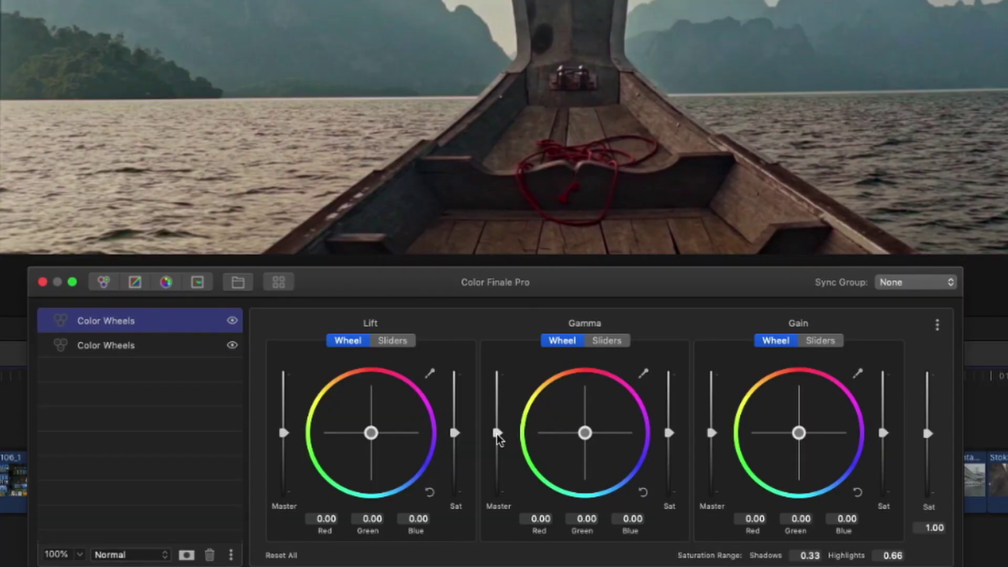
Darken the boat clip on the upper Color Wheels layer with gamma master at -0.10 and gain master at about -0.07
{"action": "left_click_drag", "start_coordinate": [500, 502], "coordinate": [500, 504]}
{"action": "left_click_drag", "start_coordinate": [713, 438], "coordinate": [712, 444]}
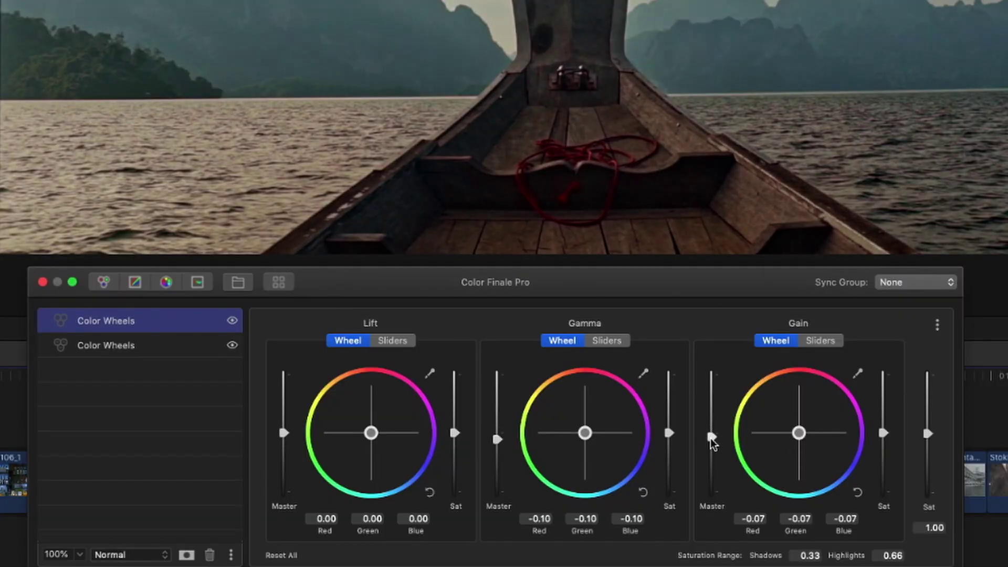
Add an ellipse mask to the upper Color Wheels layer and widen it around the boat's bow, mountains and central clouds
{"action": "left_click", "coordinate": [186, 556]}
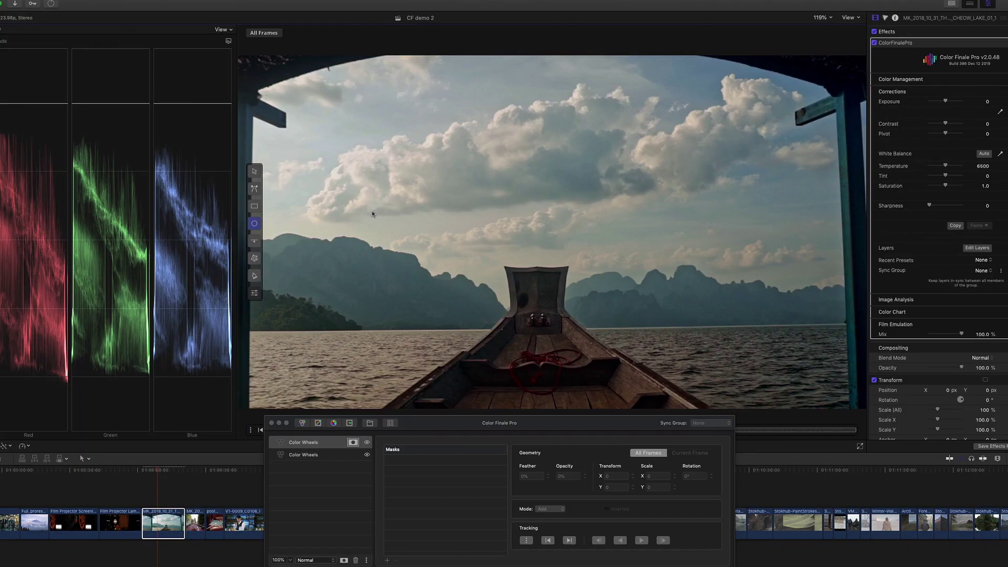
{"action": "left_click", "coordinate": [371, 213]}
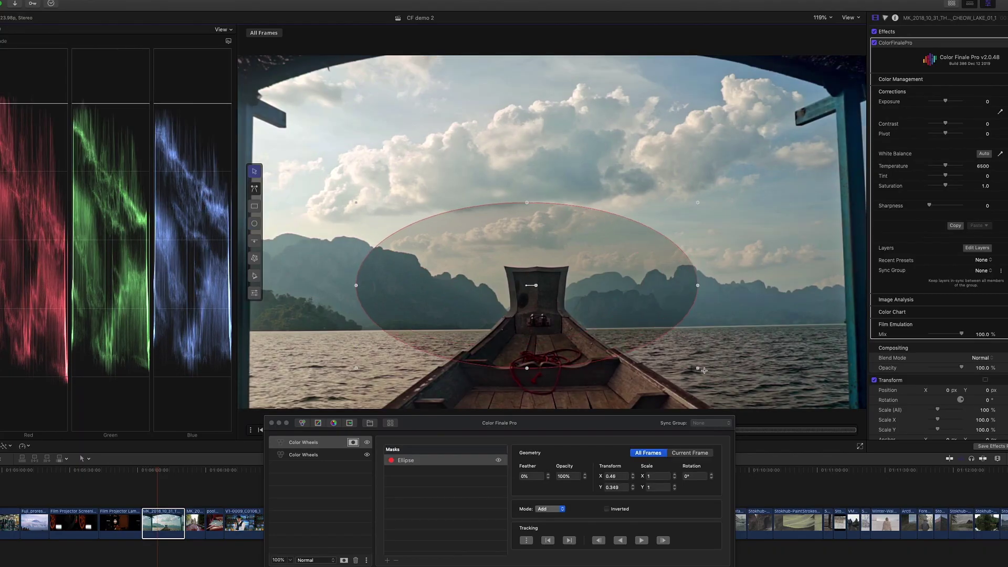
{"action": "left_click_drag", "start_coordinate": [356, 245], "coordinate": [322, 245]}
{"action": "left_click_drag", "start_coordinate": [706, 244], "coordinate": [769, 256]}
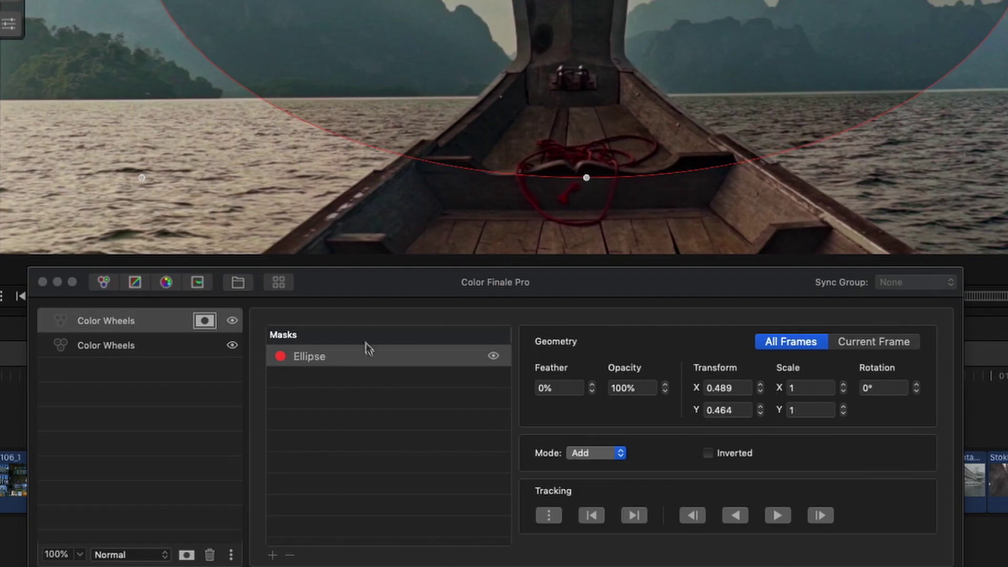
Invert the ellipse mask and set its feather to 45%
{"action": "left_click", "coordinate": [710, 454]}
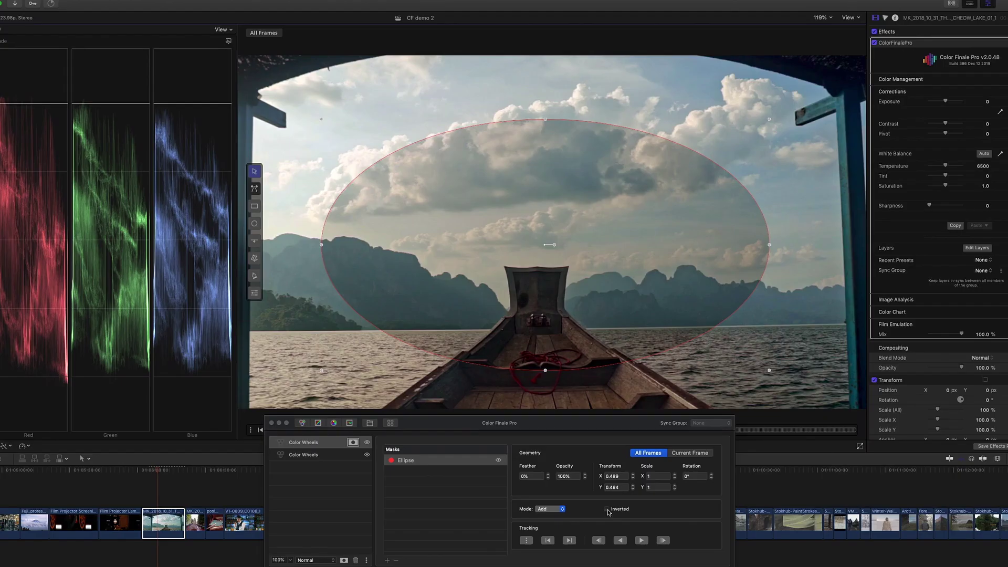
{"action": "left_click", "coordinate": [608, 510]}
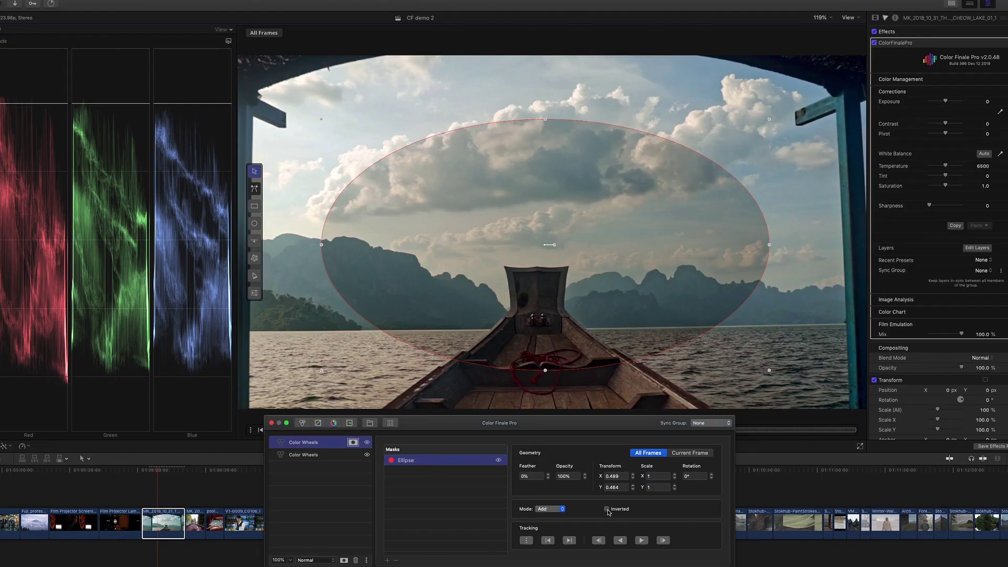
{"action": "left_click_drag", "start_coordinate": [527, 476], "coordinate": [517, 477]}
{"action": "type", "text": "45"}
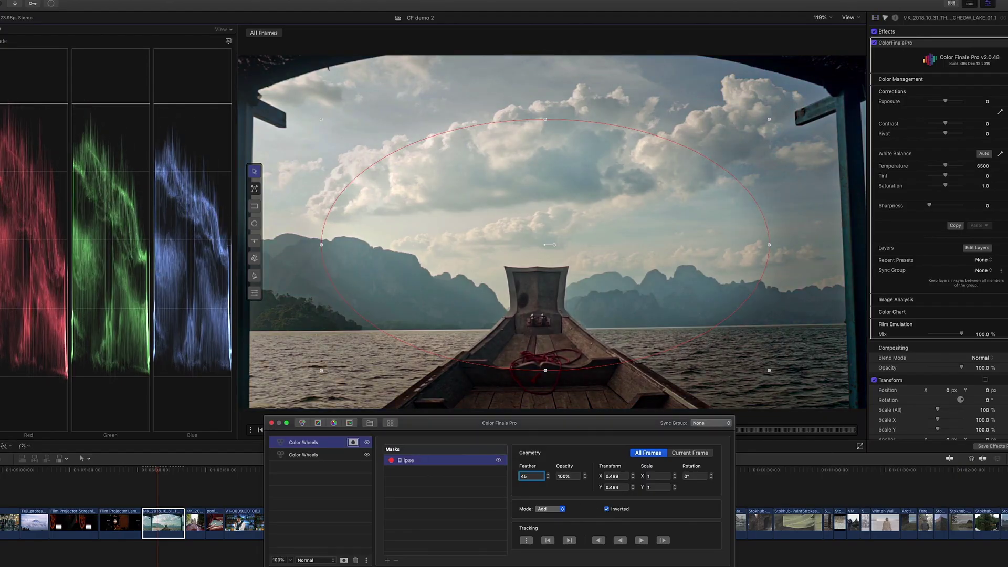
{"action": "key", "text": "Return"}
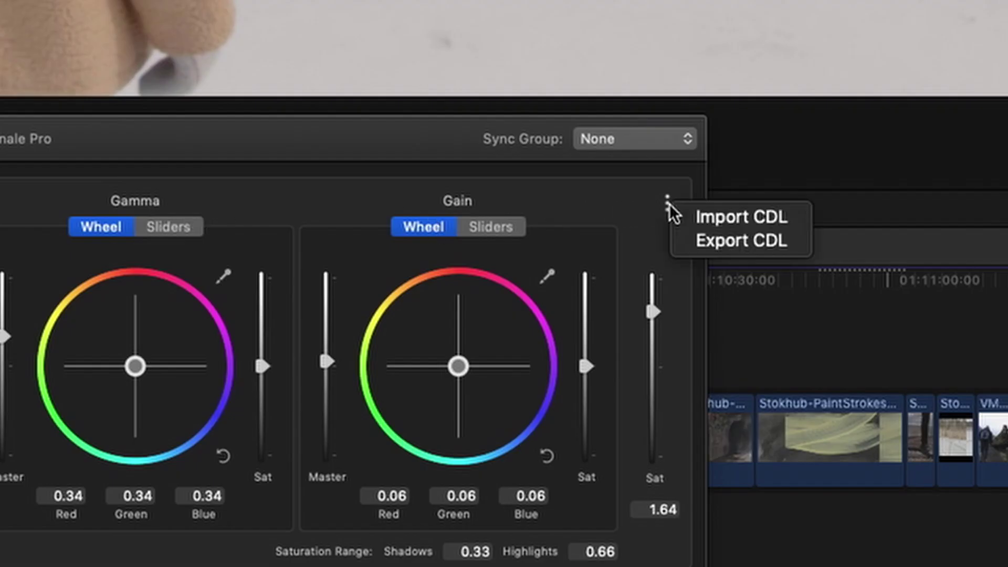
Export the winter walk clip's color wheel settings as a CDL named day_ext_cold_01 in Documents
{"action": "left_click", "coordinate": [709, 239]}
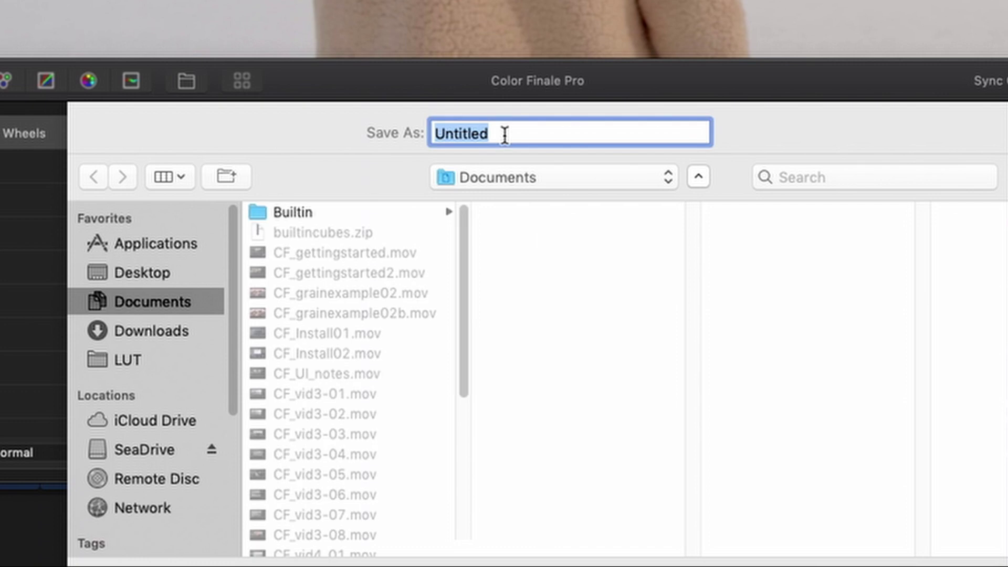
{"action": "type", "text": "day_e"}
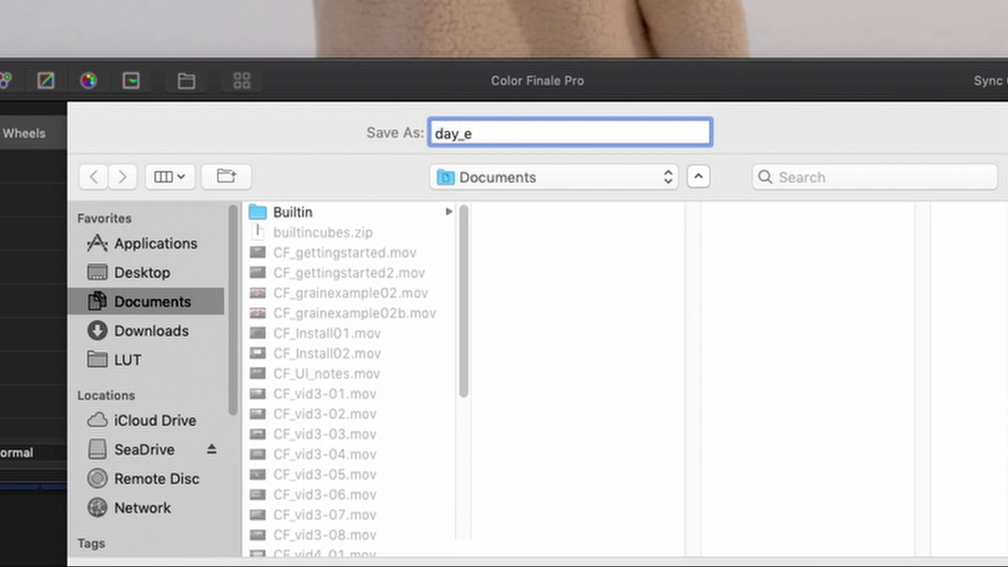
{"action": "type", "text": "xt_"}
{"action": "type", "text": "cold_01"}
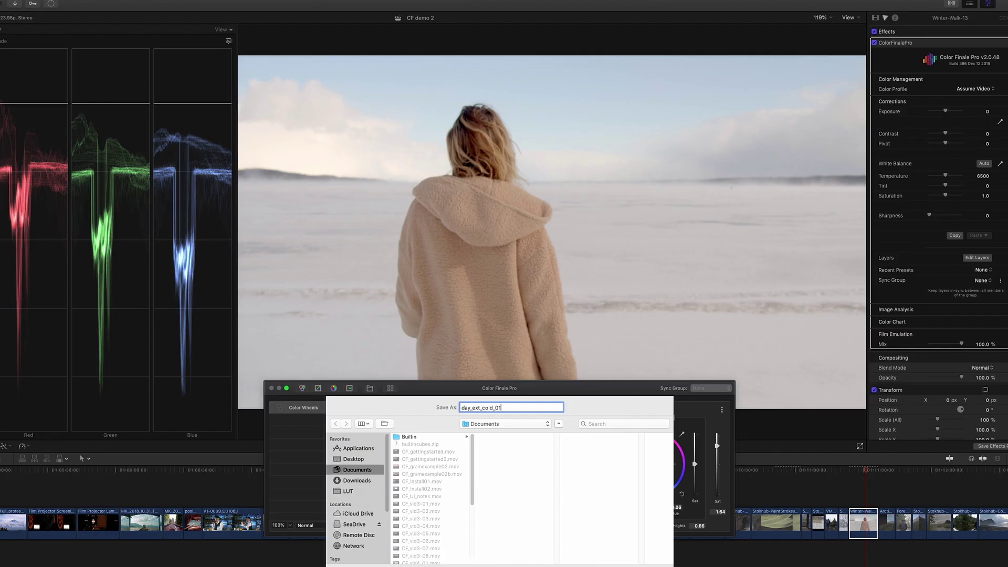
{"action": "key", "text": "Return"}
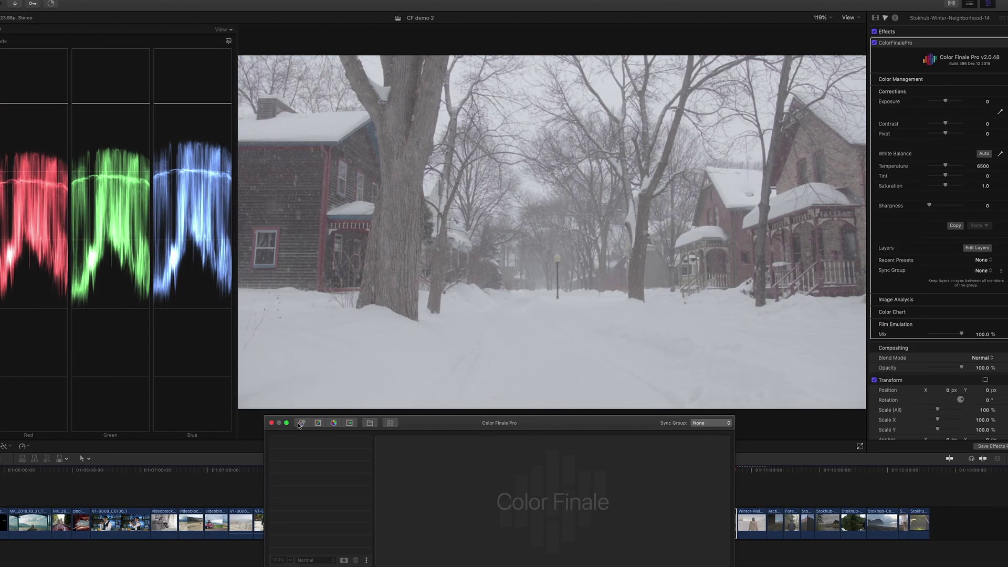
Add a Color Wheels layer to the snowy neighborhood clip and apply the imported CDL file day_ext_cold_01.cc to it
{"action": "left_click", "coordinate": [298, 423]}
{"action": "left_click", "coordinate": [722, 444]}
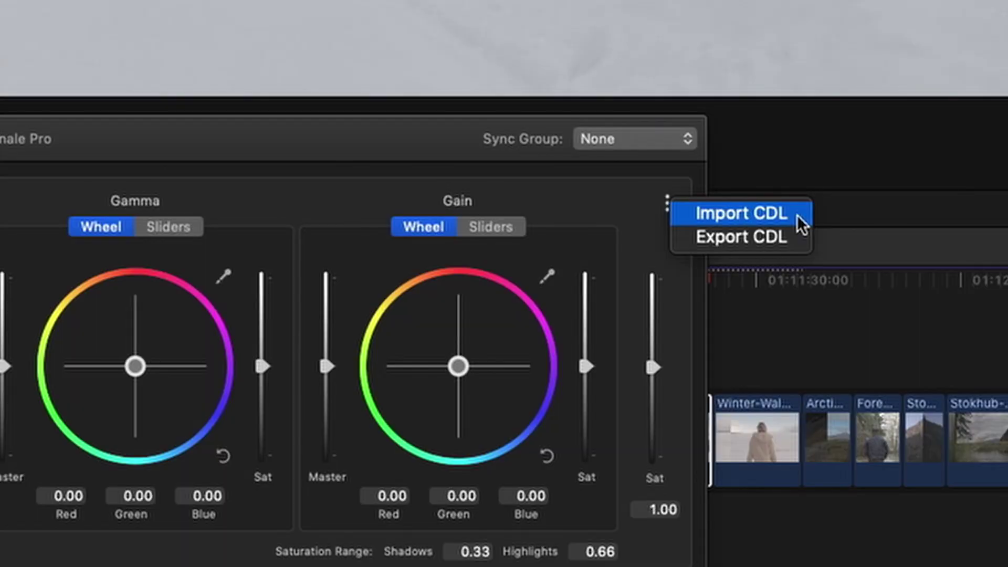
{"action": "left_click", "coordinate": [798, 215]}
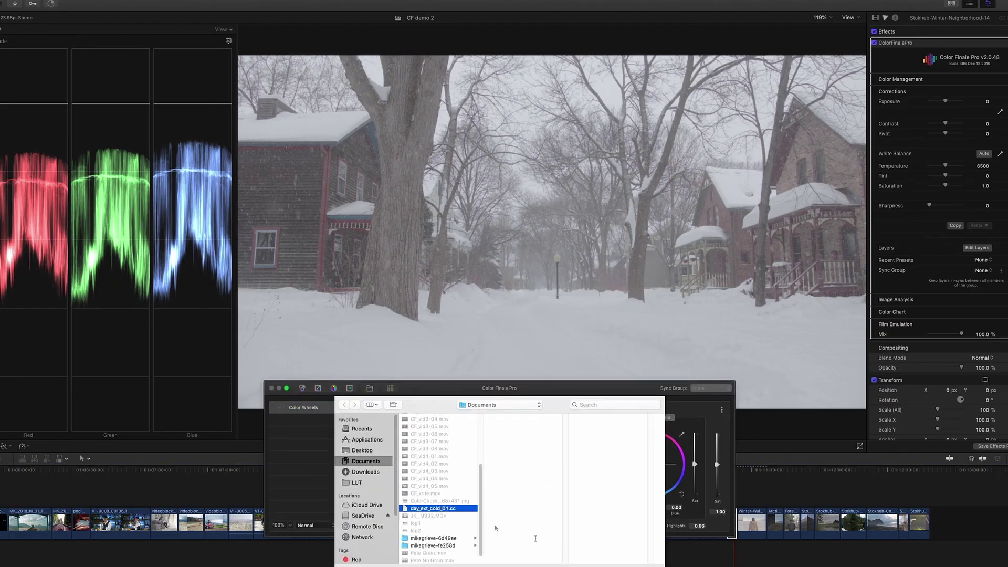
{"action": "key", "text": "Return"}
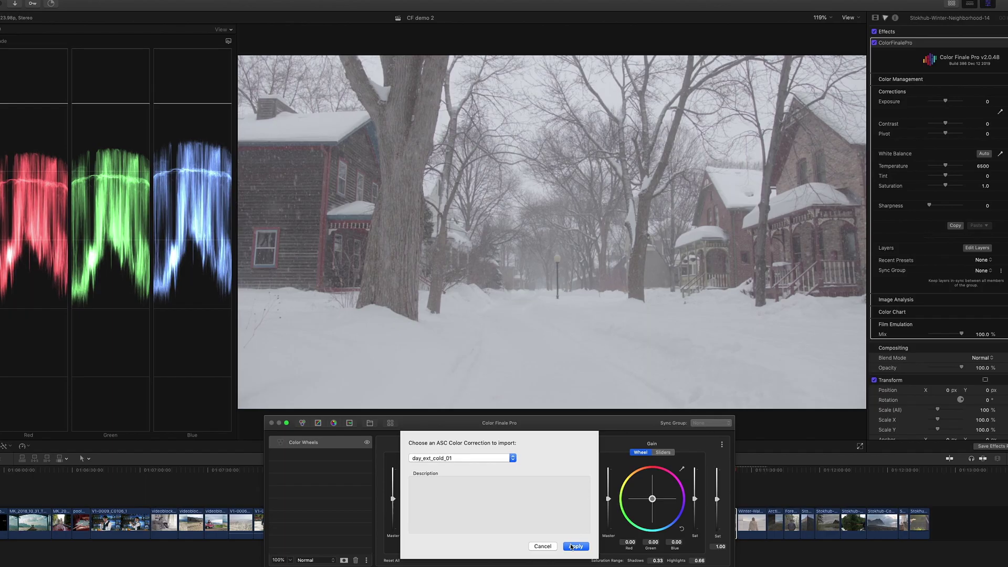
{"action": "left_click", "coordinate": [571, 547]}
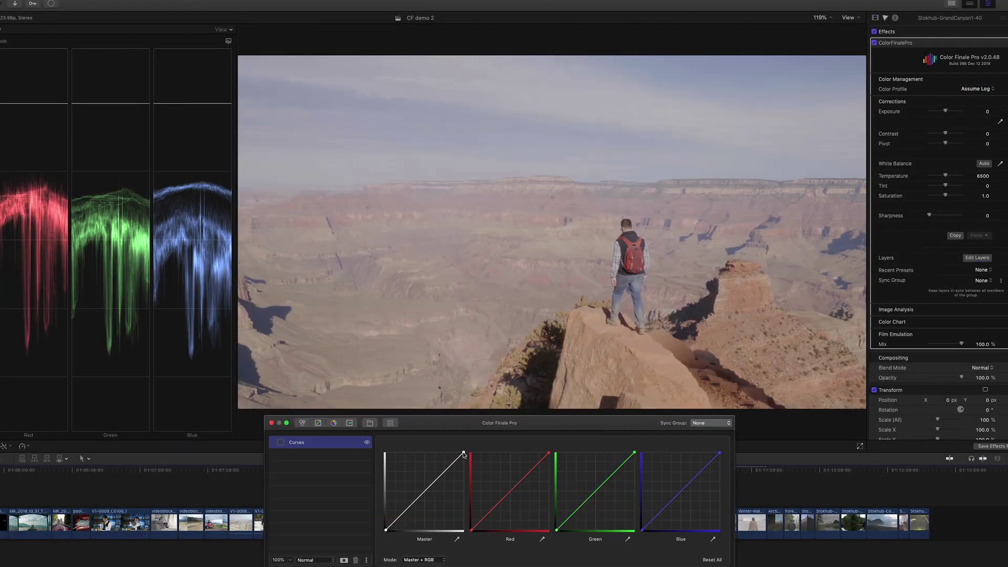
Add contrast to the Grand Canyon clip by moving the Master curve's white point inward and pulling its midpoint below the diagonal
{"action": "left_click_drag", "start_coordinate": [464, 452], "coordinate": [423, 501]}
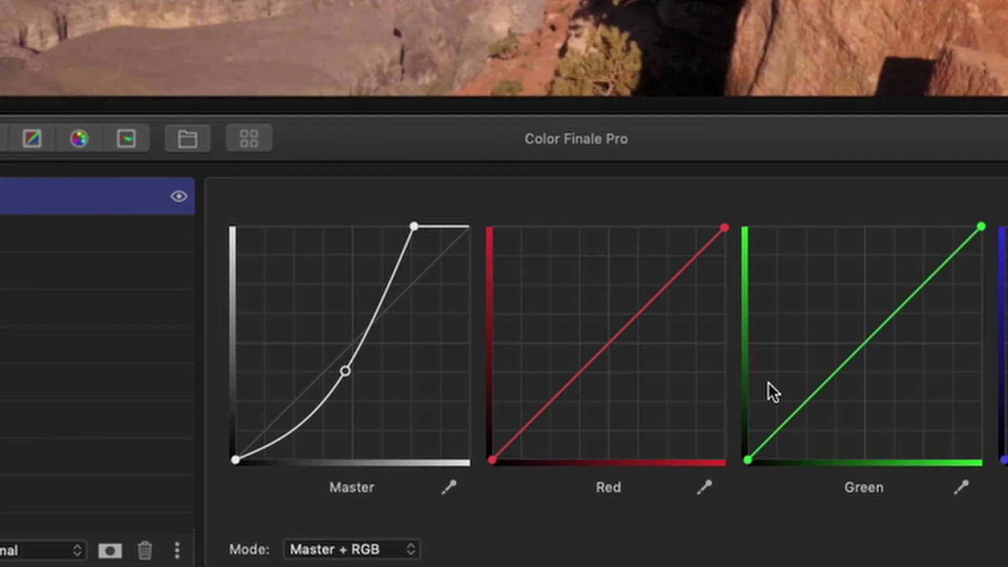
Sample Grand Canyon image pixels to add Red and Green curve points, and pull the Red and Blue curve points slightly below the diagonal
{"action": "left_click", "coordinate": [543, 539]}
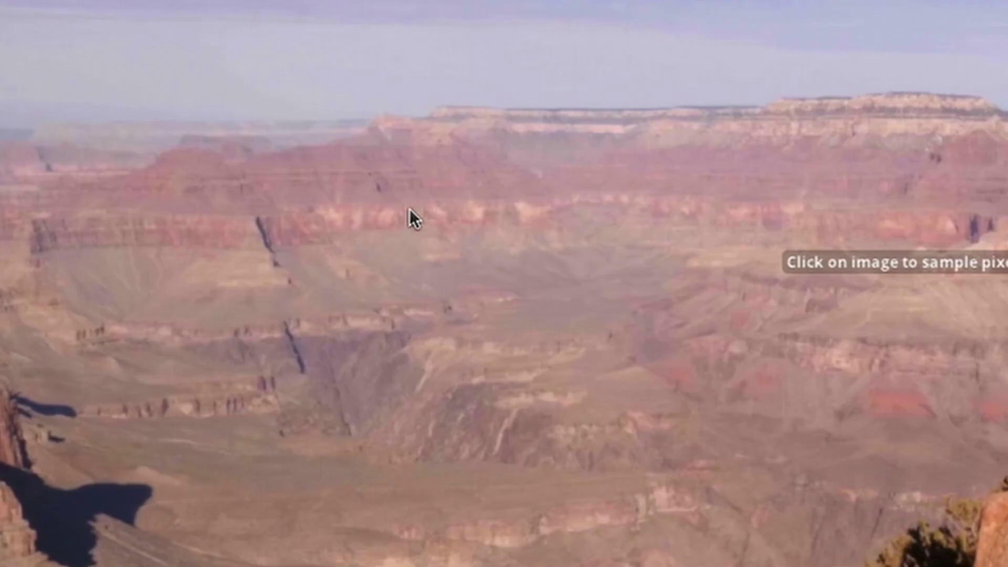
{"action": "left_click", "coordinate": [385, 217]}
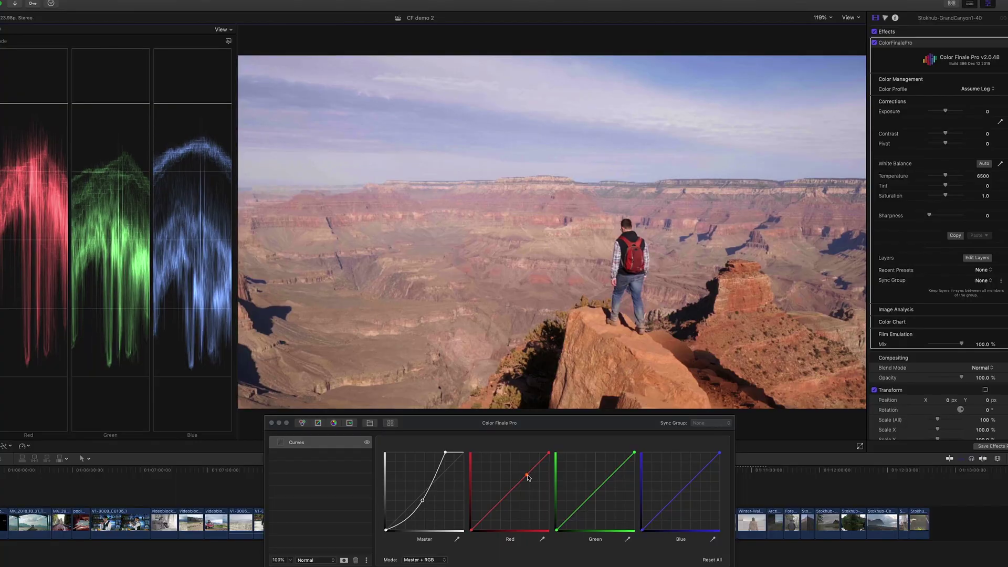
{"action": "left_click_drag", "start_coordinate": [658, 295], "coordinate": [661, 296]}
{"action": "left_click_drag", "start_coordinate": [528, 476], "coordinate": [527, 475]}
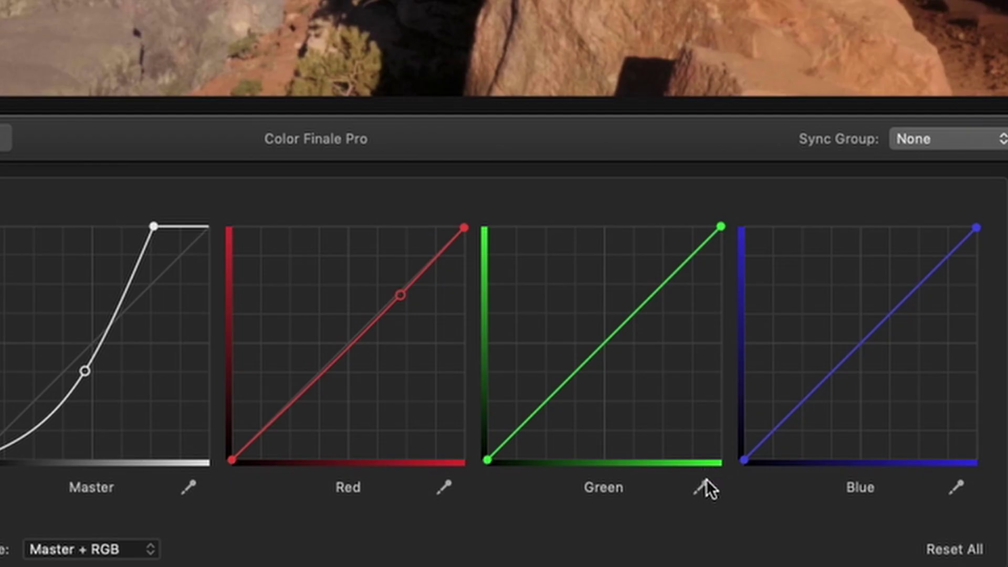
{"action": "left_click", "coordinate": [705, 480]}
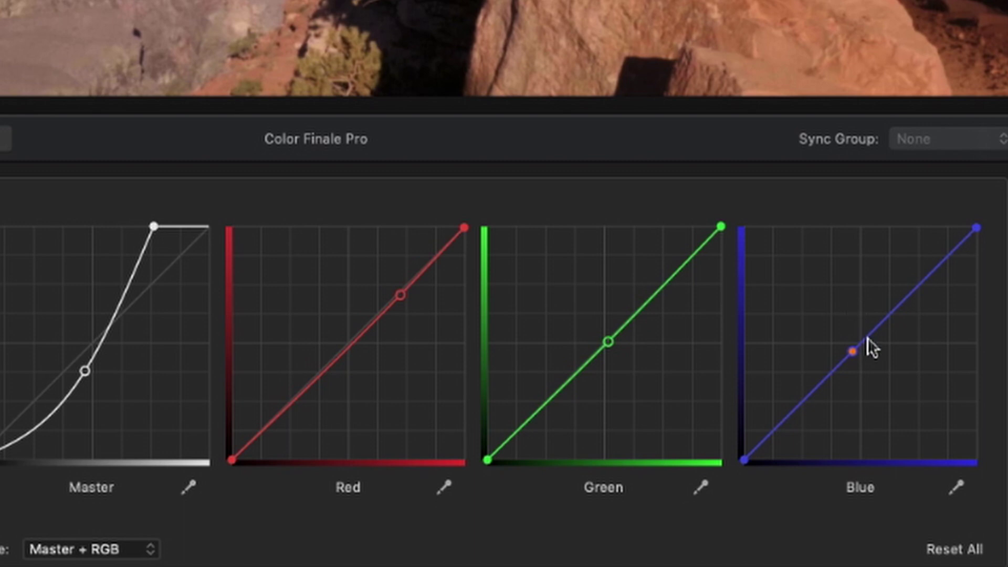
{"action": "mouse_move", "coordinate": [854, 351]}
{"action": "left_mouse_down"}
{"action": "mouse_move", "coordinate": [844, 351]}
{"action": "mouse_move", "coordinate": [849, 358]}
{"action": "left_mouse_up"}
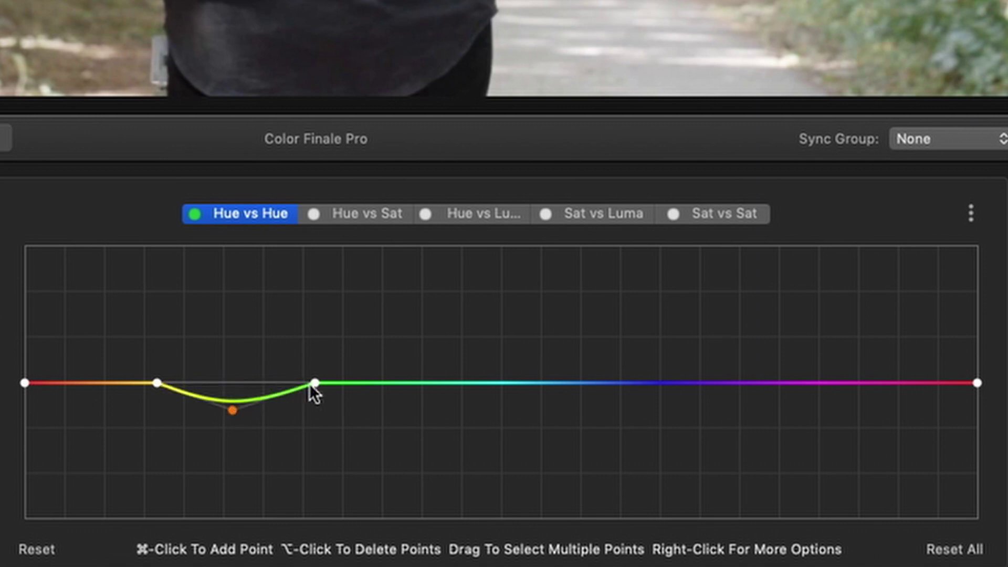
Widen and deepen the forest clip's yellow-green Hue vs Hue dip, and raise the boat clip's green-cyan Hue vs Hue point above the line
{"action": "left_click_drag", "start_coordinate": [310, 385], "coordinate": [493, 390]}
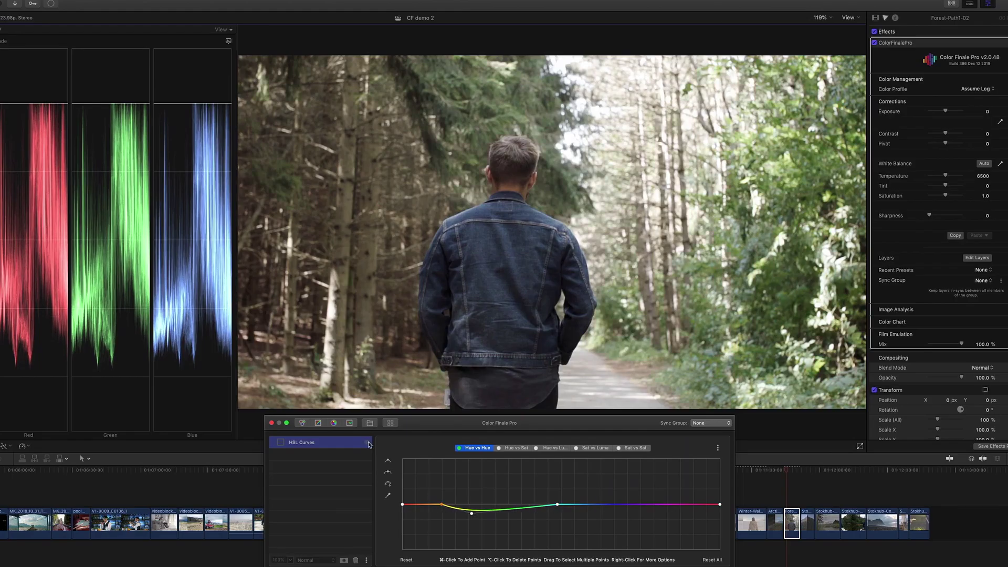
{"action": "left_click_drag", "start_coordinate": [472, 514], "coordinate": [474, 519]}
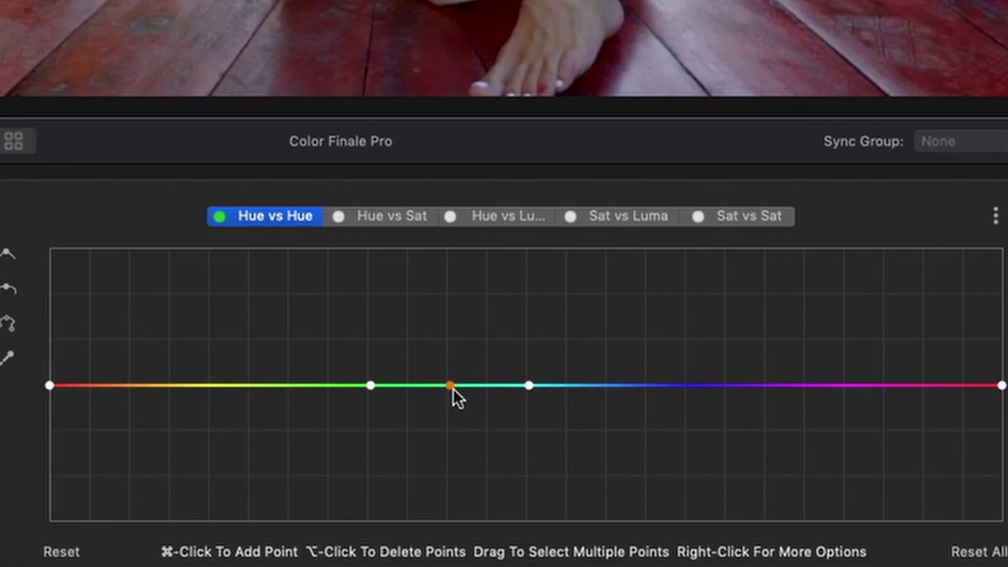
{"action": "left_click_drag", "start_coordinate": [452, 387], "coordinate": [453, 408]}
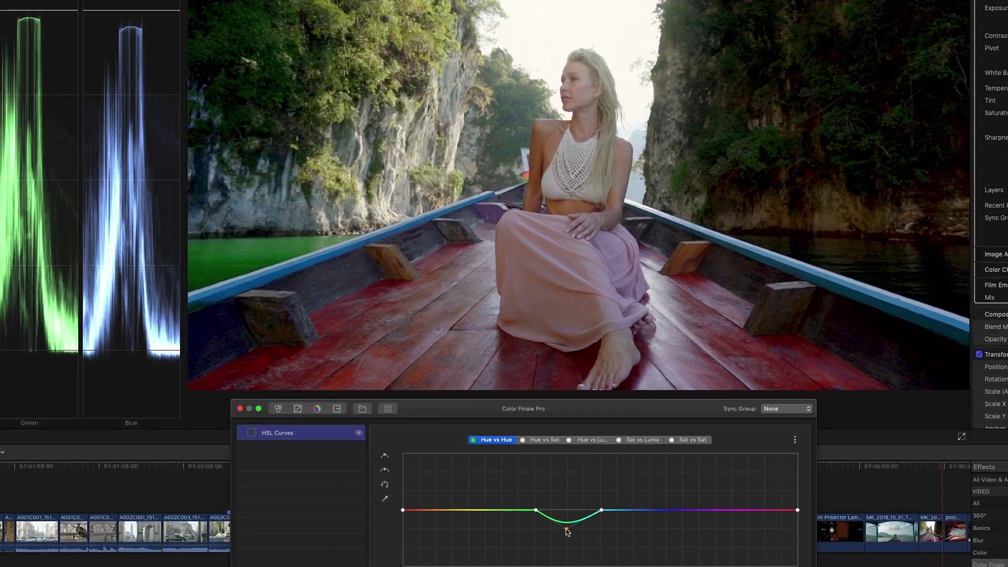
{"action": "left_click_drag", "start_coordinate": [567, 532], "coordinate": [575, 489]}
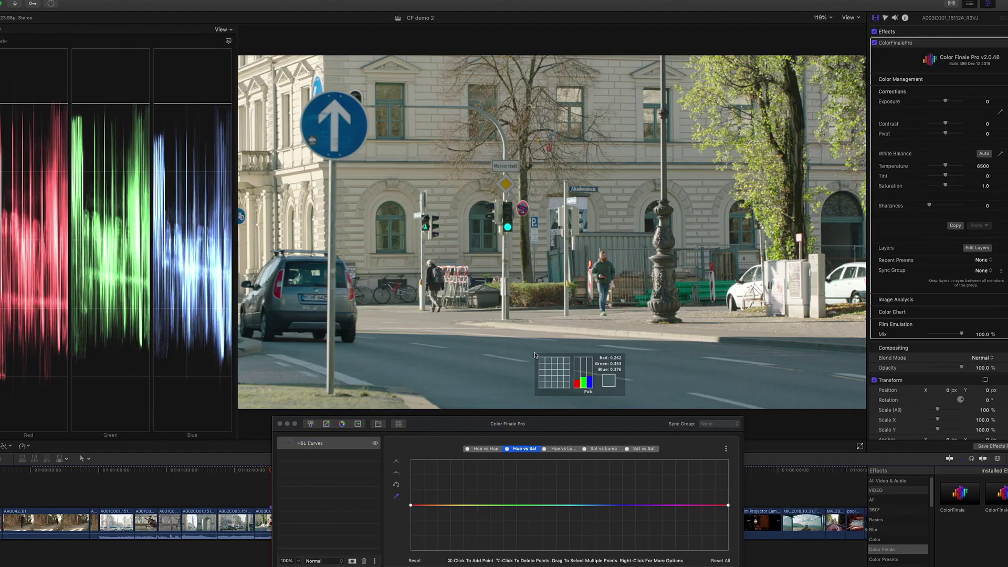
Sample the road in the street clip and pull the sampled cyan-blue point down on the Hue vs Sat curve to desaturate it
{"action": "left_click", "coordinate": [579, 374]}
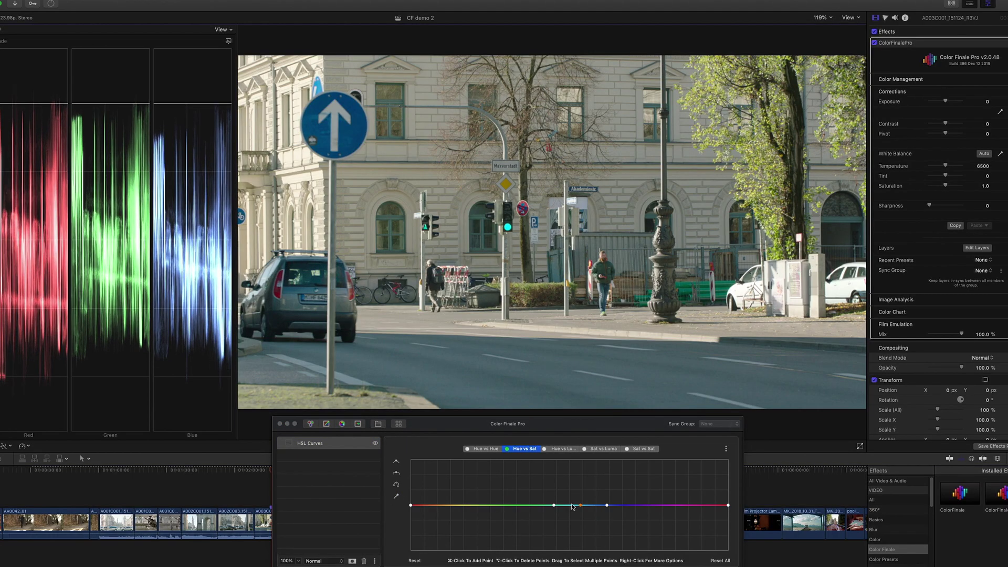
{"action": "left_click_drag", "start_coordinate": [580, 505], "coordinate": [583, 529]}
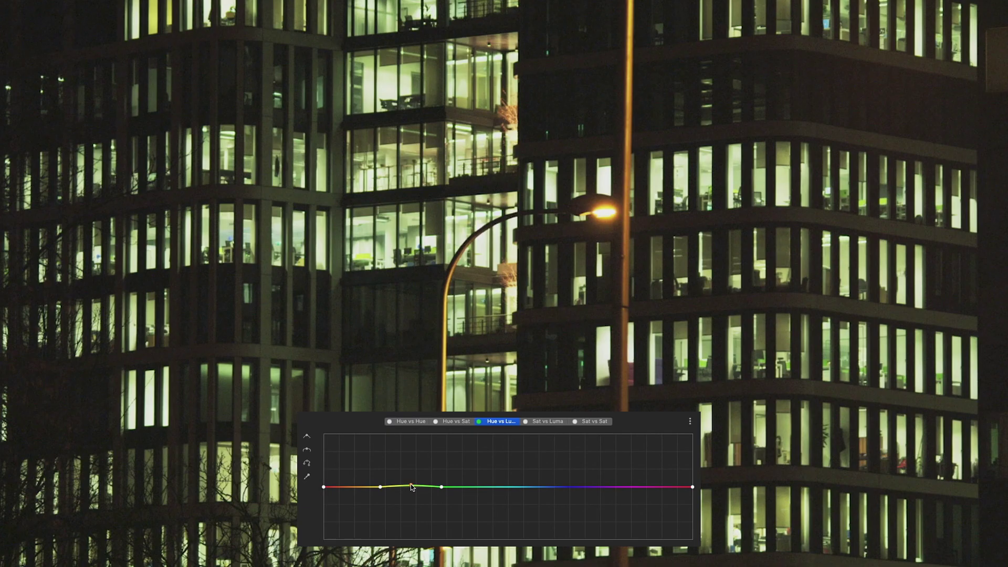
Lower the yellow-green Hue vs Luma point on the night office clip and adjust the low-saturation Sat vs Sat dip on the pottery clip
{"action": "left_click_drag", "start_coordinate": [411, 484], "coordinate": [418, 510]}
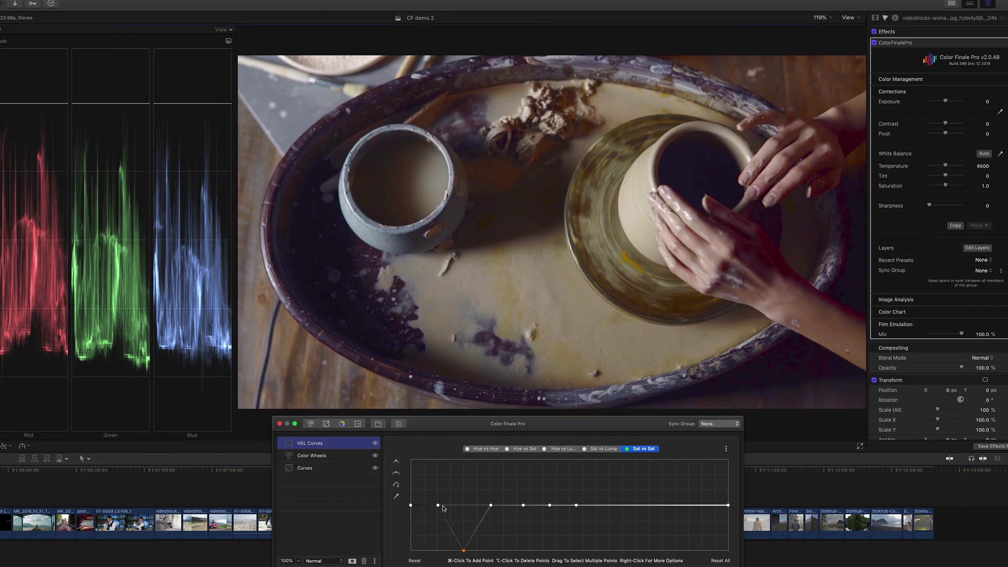
{"action": "left_click_drag", "start_coordinate": [454, 533], "coordinate": [460, 518]}
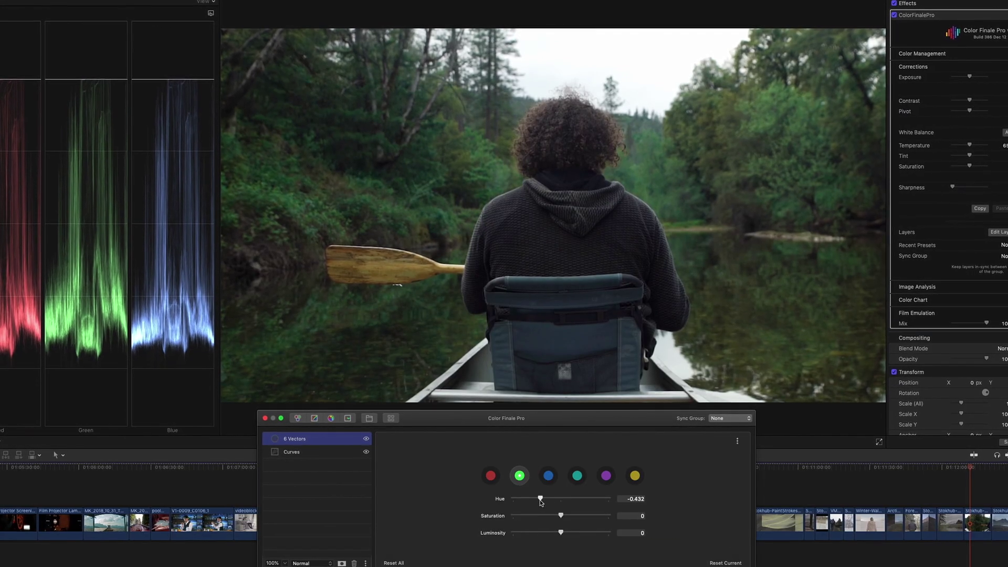
Adjust the green vector on the canoe clip's 6 Vectors layer, ending with hue and luminosity at 1
{"action": "left_click_drag", "start_coordinate": [562, 501], "coordinate": [512, 503]}
{"action": "left_click_drag", "start_coordinate": [561, 533], "coordinate": [494, 538]}
{"action": "left_click_drag", "start_coordinate": [514, 498], "coordinate": [650, 508]}
{"action": "left_click_drag", "start_coordinate": [513, 532], "coordinate": [657, 516]}
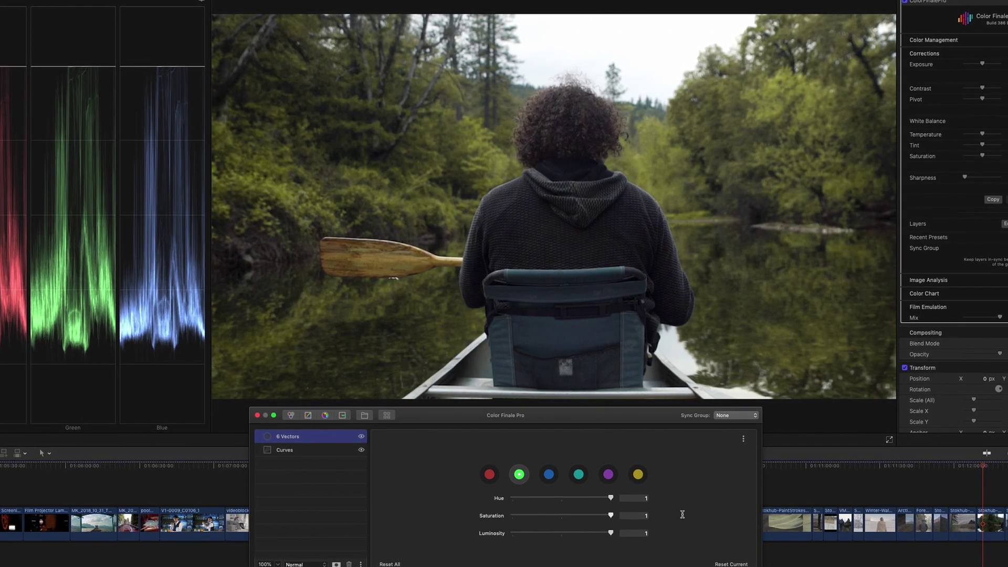
Duplicate the 6 Vectors layer and limit the lower copy to the right side of the image with a vertical Edge mask at -90°
{"action": "right_click", "coordinate": [319, 440]}
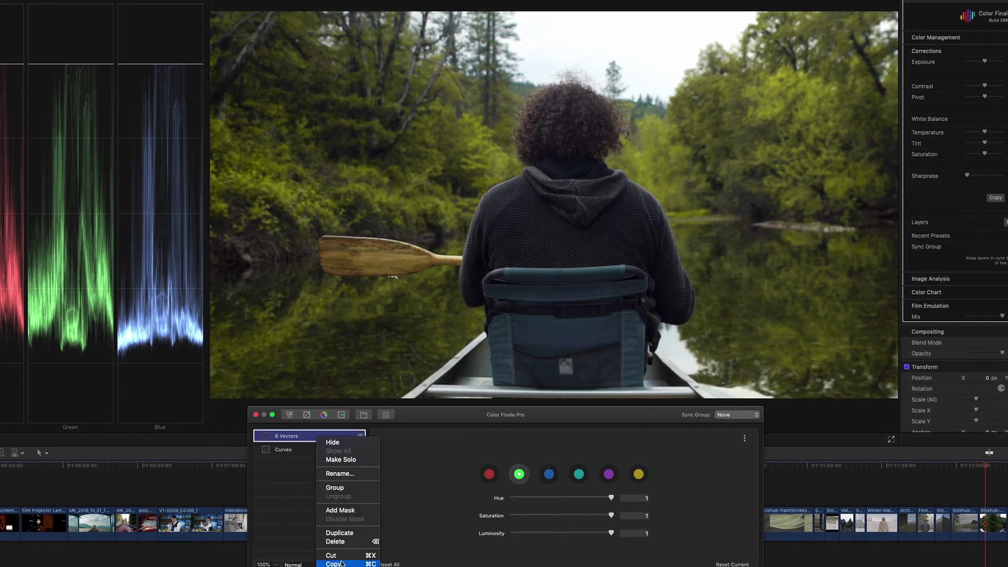
{"action": "left_click", "coordinate": [341, 527]}
{"action": "left_click", "coordinate": [345, 449]}
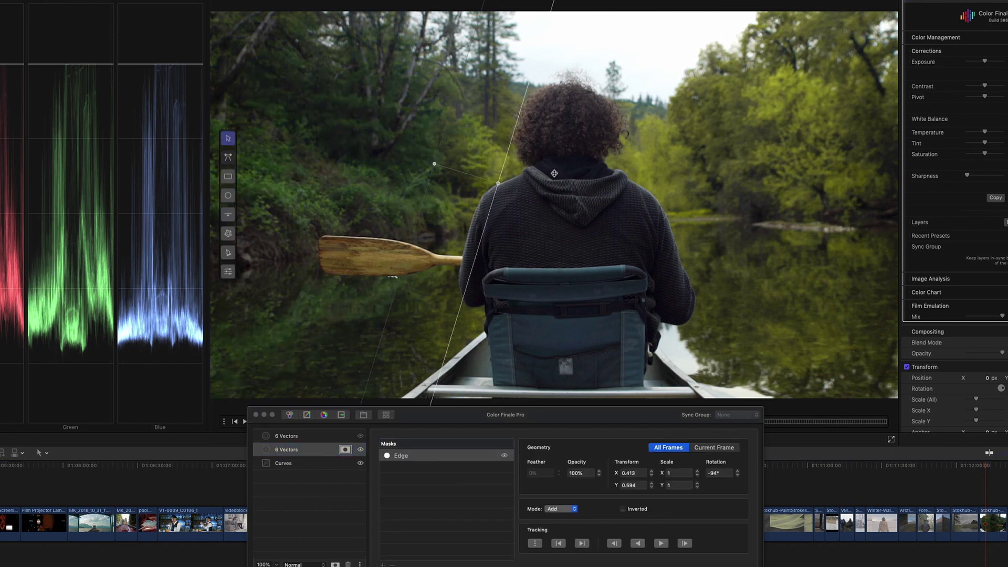
{"action": "left_click_drag", "start_coordinate": [555, 164], "coordinate": [684, 162]}
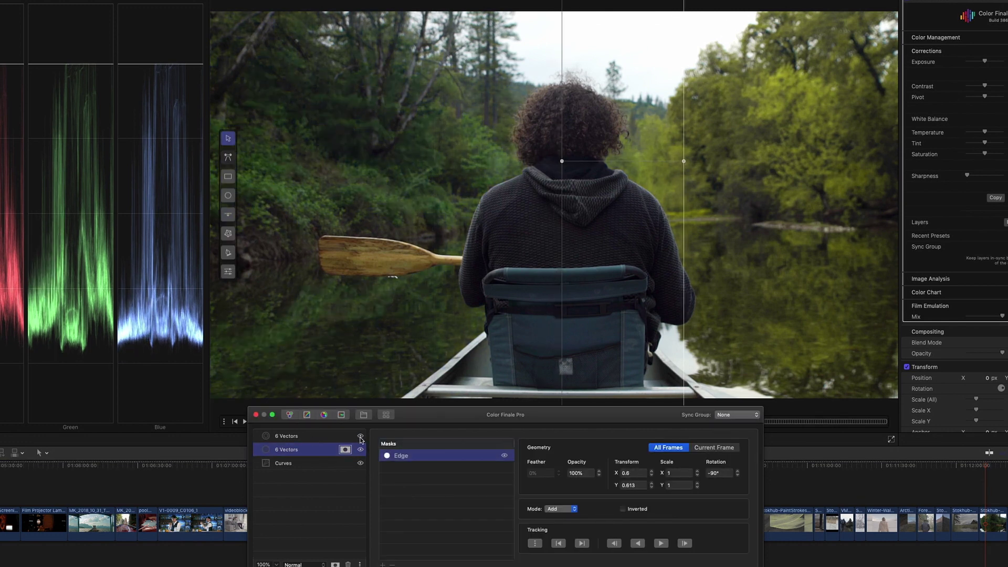
Show the upper 6 Vectors layer and limit it to the left side of the image with an Edge mask at 90°
{"action": "left_click", "coordinate": [360, 436]}
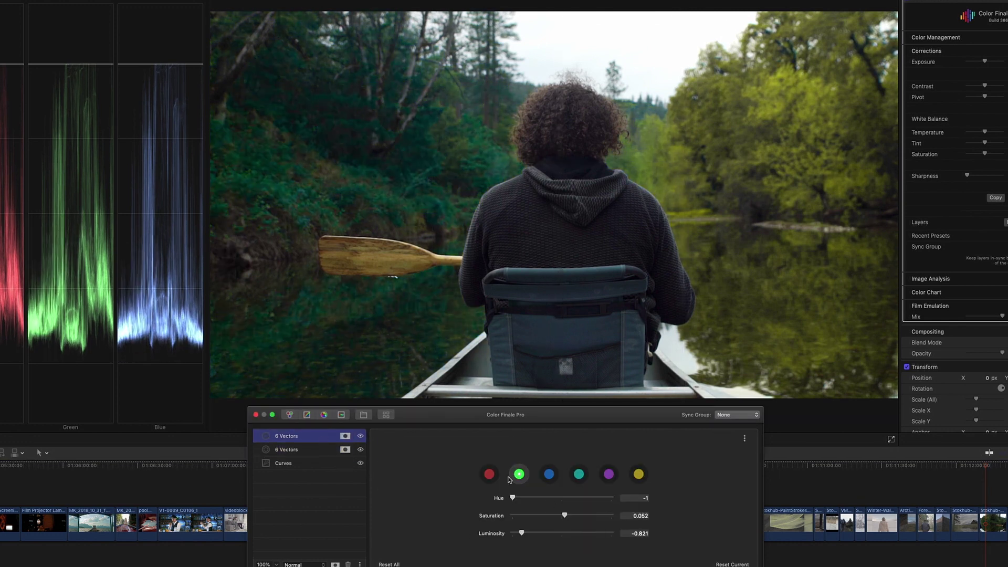
{"action": "left_click", "coordinate": [345, 436]}
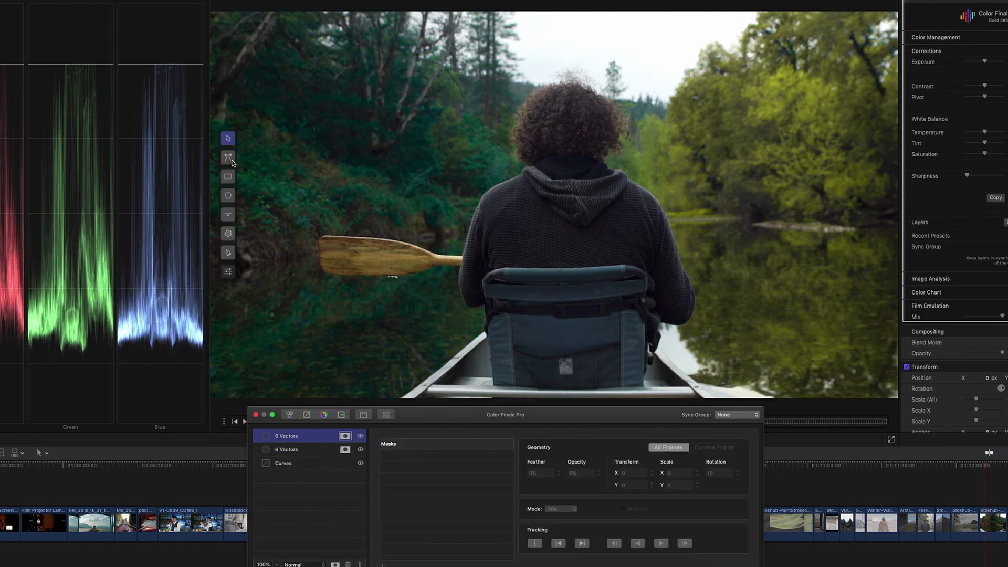
{"action": "left_click_drag", "start_coordinate": [526, 141], "coordinate": [511, 139]}
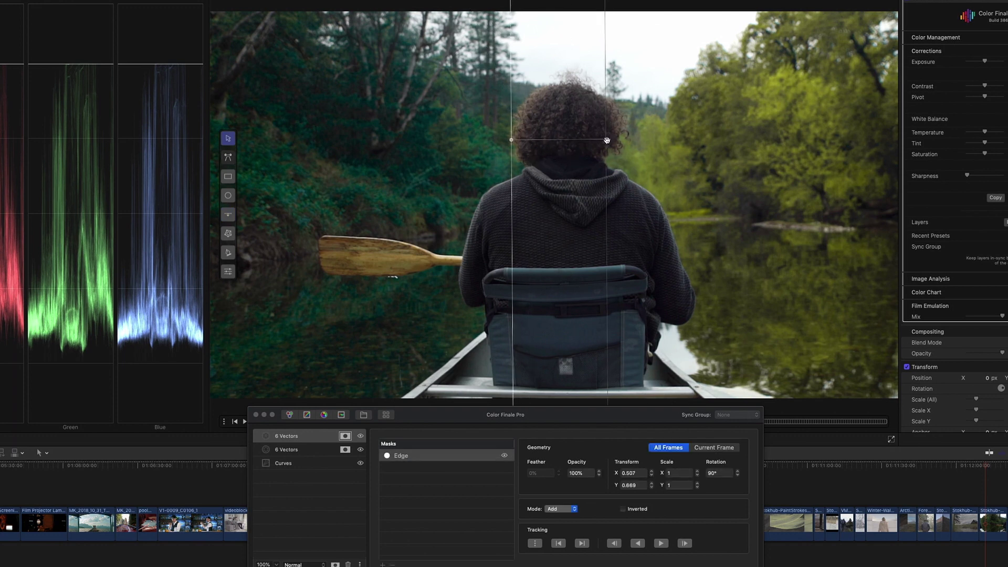
{"action": "left_click", "coordinate": [338, 467]}
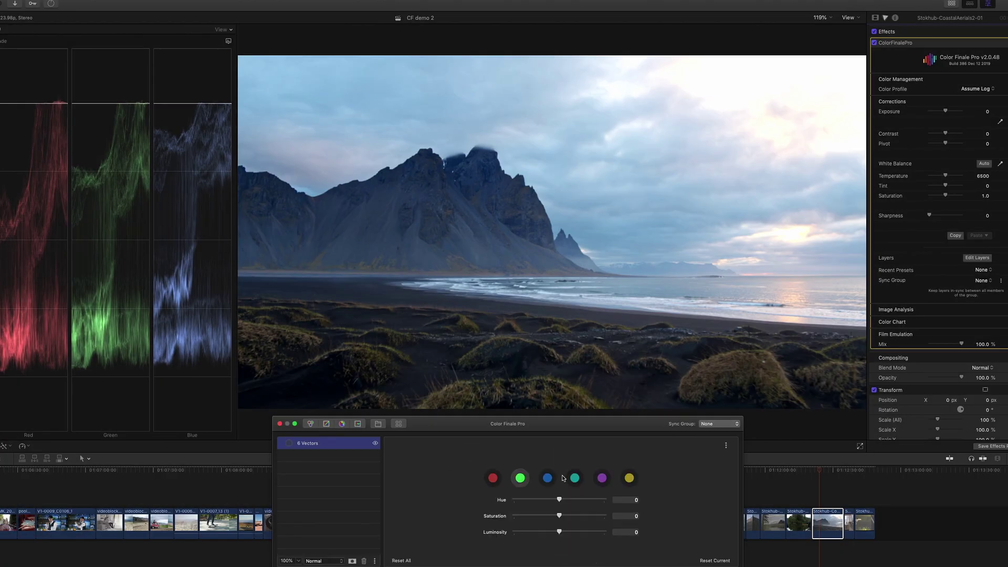
Set the cyan vector's hue to -1 on the coastal clip and extend an inverted Edge mask from the sky down to the shoreline
{"action": "left_click_drag", "start_coordinate": [560, 499], "coordinate": [514, 500]}
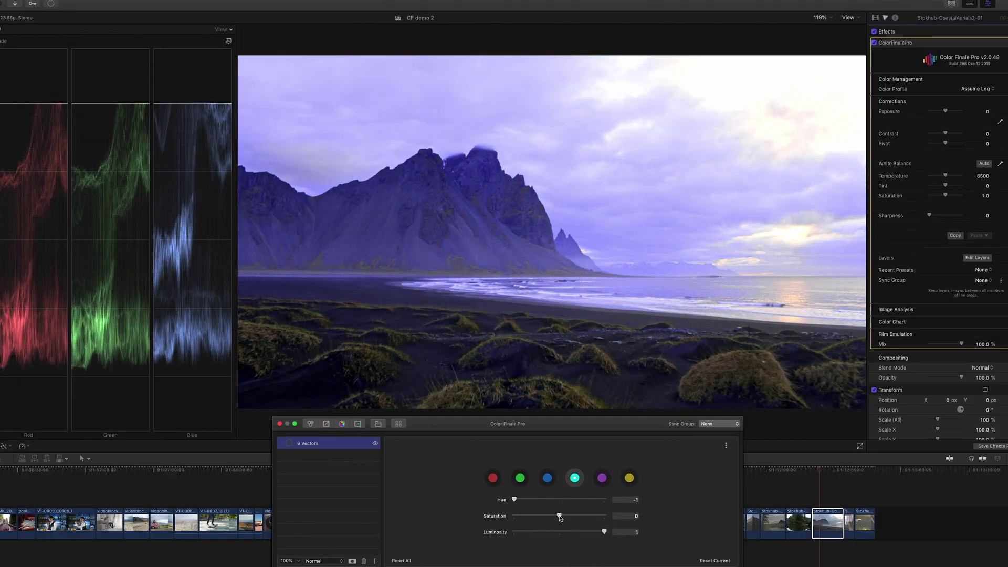
{"action": "left_click", "coordinate": [352, 561]}
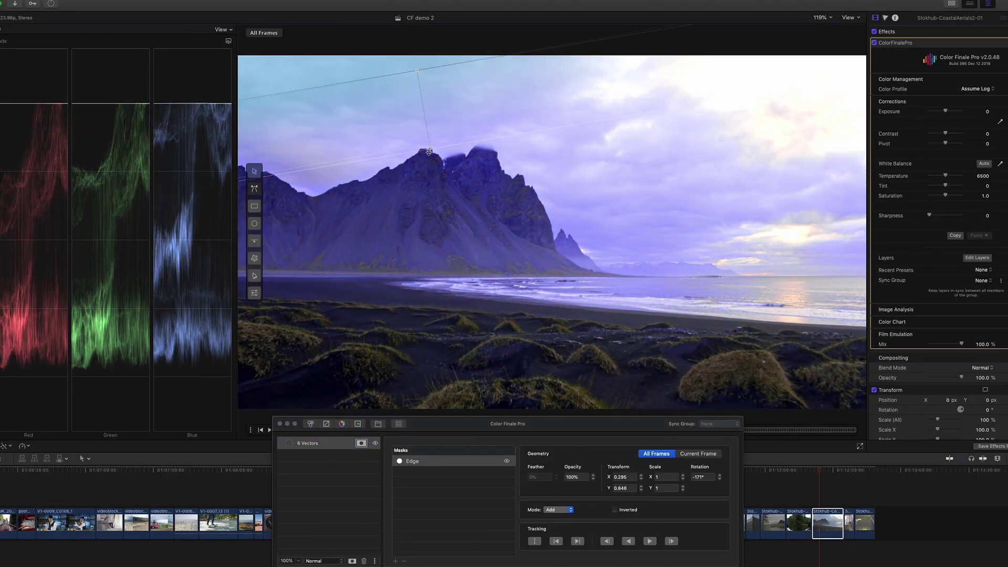
{"action": "left_click", "coordinate": [615, 509]}
{"action": "left_click_drag", "start_coordinate": [417, 181], "coordinate": [428, 279]}
Return to the coastal clip's 6 Vectors controls, raise the cyan vector's saturation slightly, and select the blue vector
{"action": "left_click", "coordinate": [326, 446]}
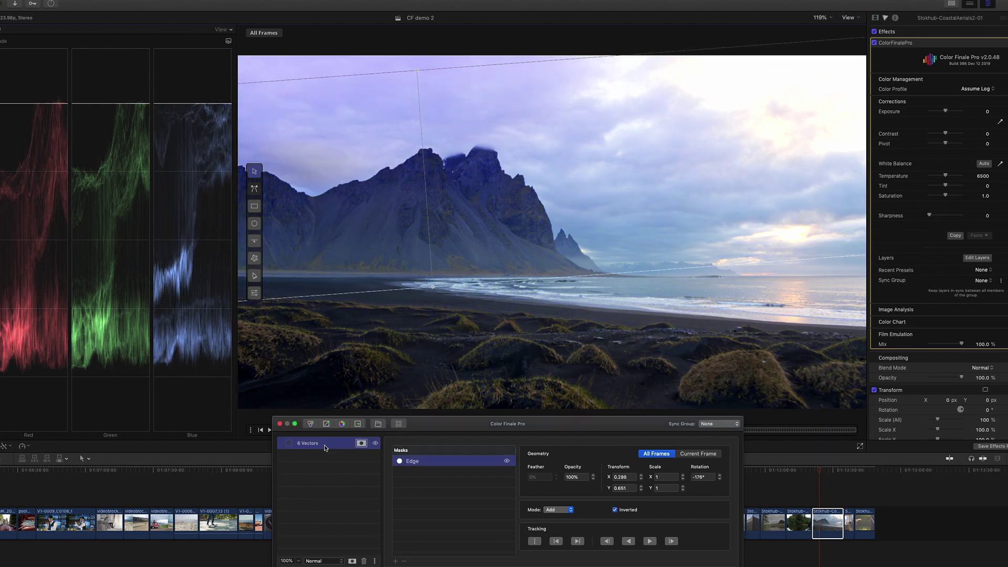
{"action": "left_click_drag", "start_coordinate": [560, 516], "coordinate": [567, 517]}
{"action": "left_click", "coordinate": [547, 478]}
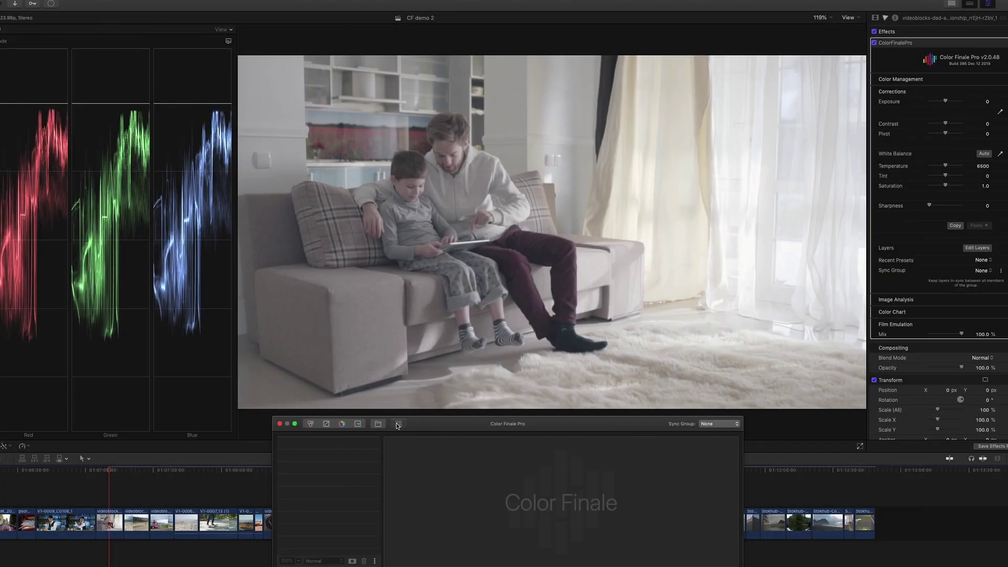
Insert the Alexa LogC to Rec709 LUT on the father-and-son sofa clip and darken the image with a Color Wheels layer
{"action": "left_click", "coordinate": [399, 424]}
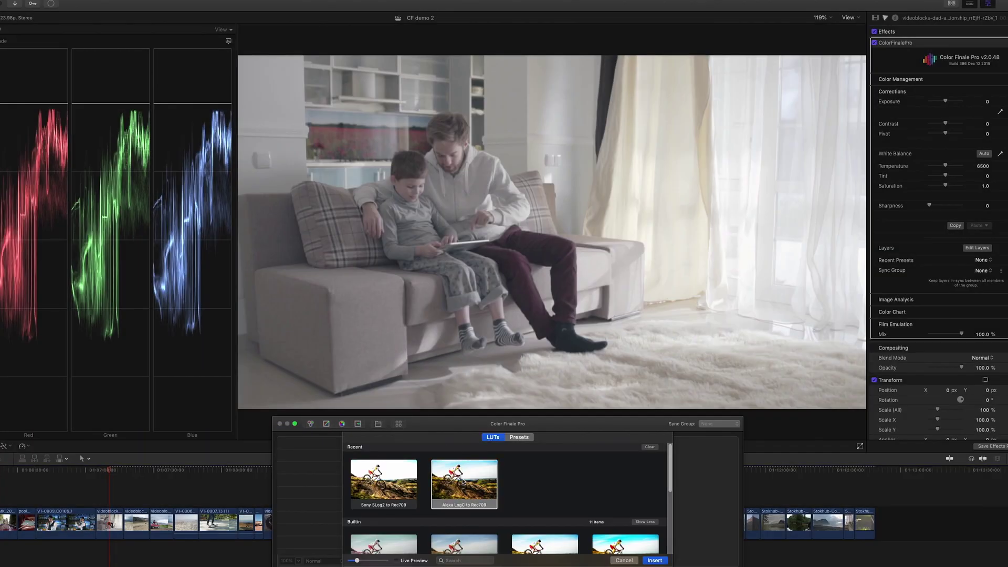
{"action": "double_click", "coordinate": [463, 482]}
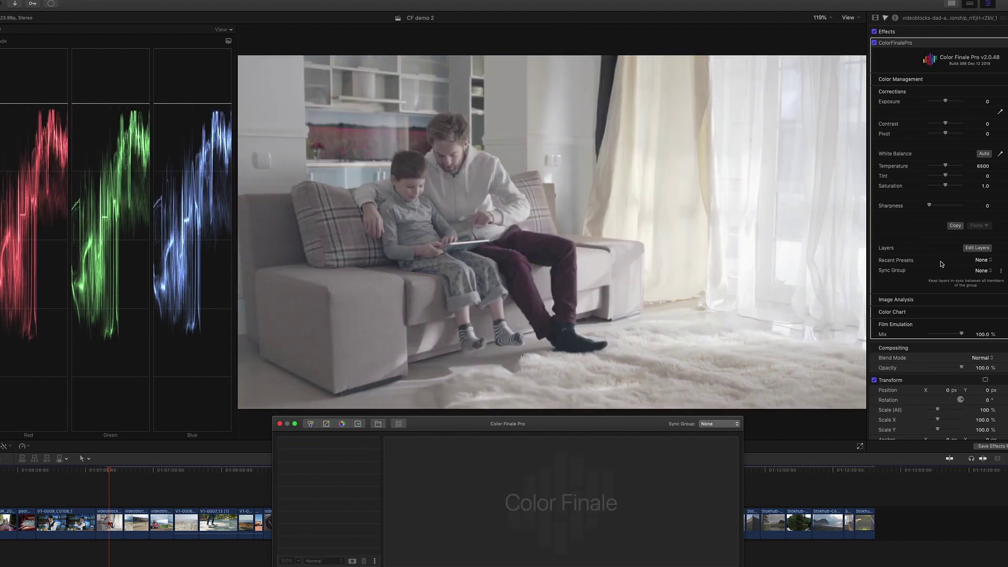
{"action": "left_click_drag", "start_coordinate": [615, 499], "coordinate": [616, 506]}
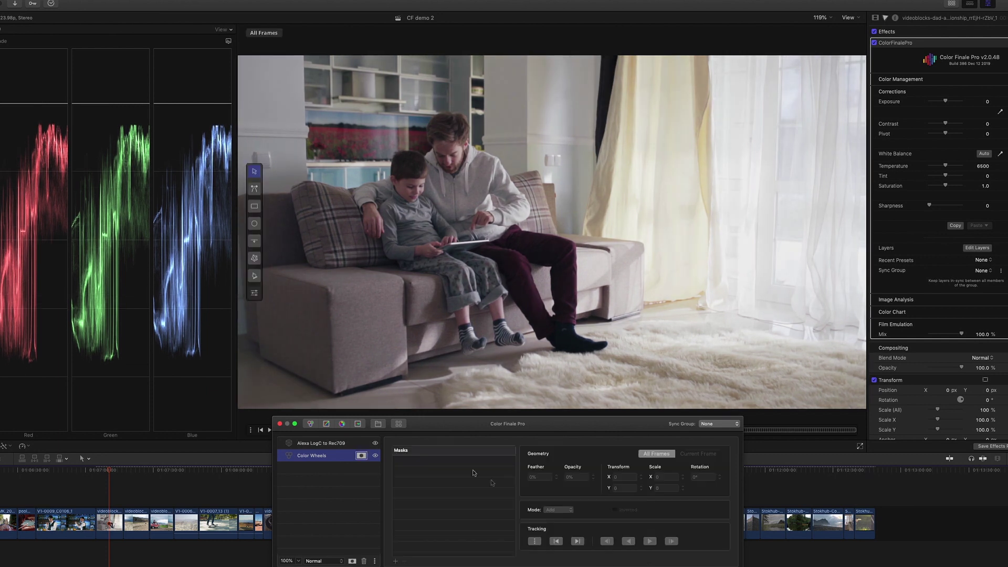
Draw a Bezier Path mask on the Color Wheels layer around the bright window and curtains, and leave mask editing
{"action": "left_click", "coordinate": [254, 188]}
{"action": "left_click", "coordinate": [660, 52]}
{"action": "left_click", "coordinate": [656, 159]}
{"action": "left_click", "coordinate": [658, 292]}
{"action": "left_click", "coordinate": [665, 336]}
{"action": "left_click", "coordinate": [701, 351]}
{"action": "left_click", "coordinate": [863, 368]}
{"action": "left_click", "coordinate": [863, 48]}
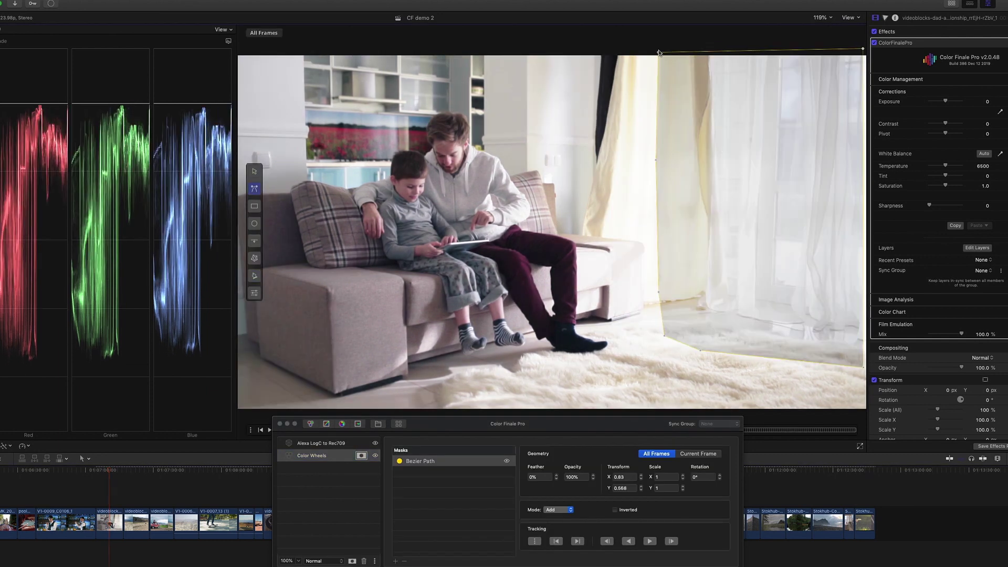
{"action": "left_click", "coordinate": [357, 477]}
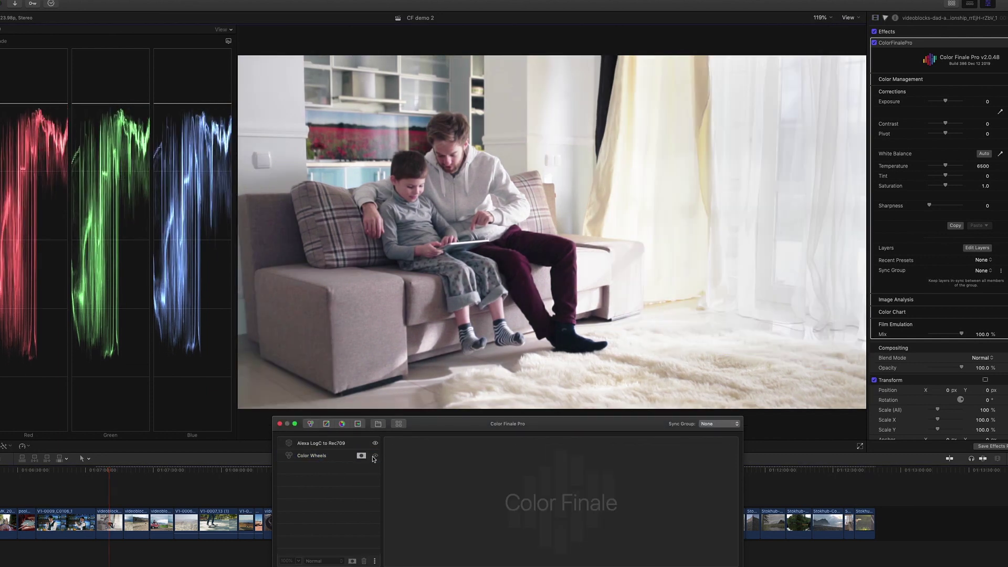
Reposition the window's Bezier Path mask slightly and set its X and Y scale to 1.2
{"action": "left_click", "coordinate": [364, 456]}
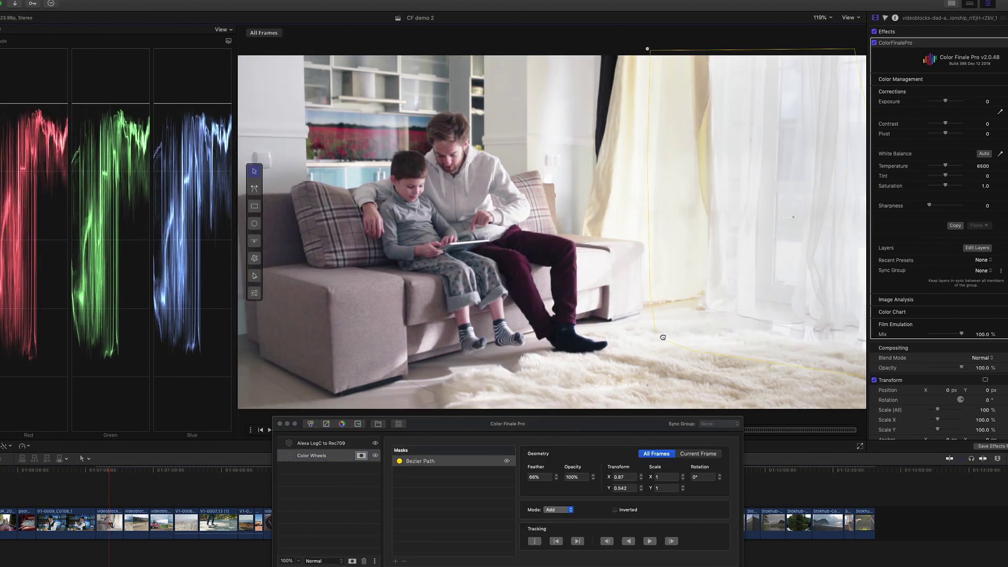
{"action": "mouse_move", "coordinate": [664, 338]}
{"action": "left_mouse_down"}
{"action": "mouse_move", "coordinate": [625, 351]}
{"action": "mouse_move", "coordinate": [660, 330]}
{"action": "left_mouse_up"}
{"action": "left_click", "coordinate": [257, 185]}
{"action": "left_click", "coordinate": [681, 476]}
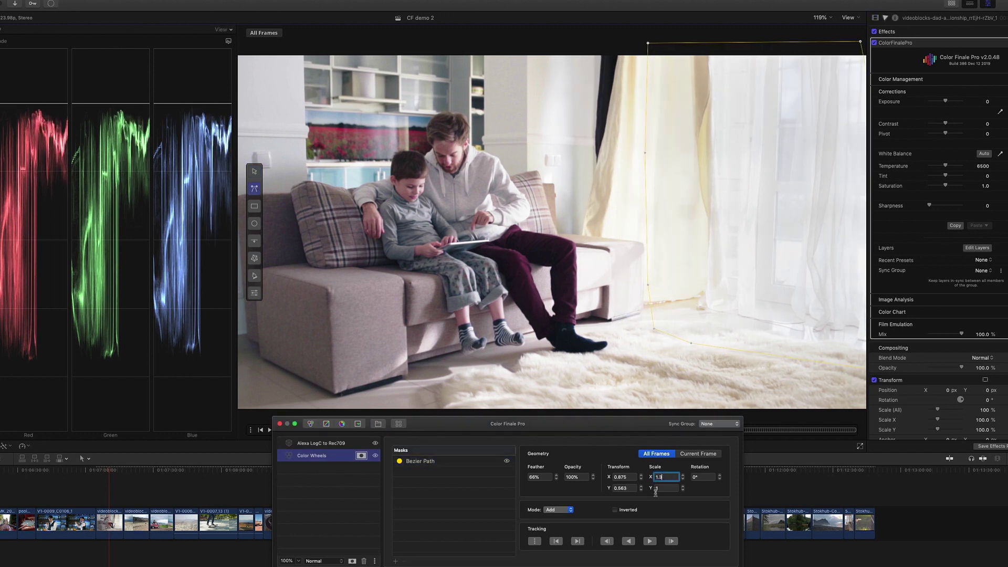
{"action": "type", "text": "2"}
{"action": "key", "text": "Tab"}
{"action": "type", "text": "1.2"}
{"action": "key", "text": "Return"}
{"action": "left_click", "coordinate": [357, 486]}
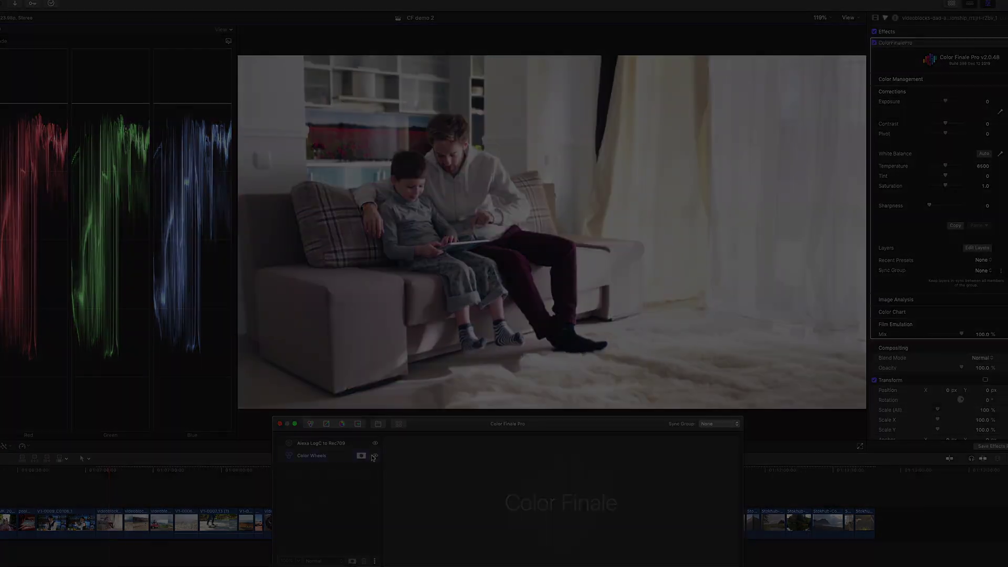